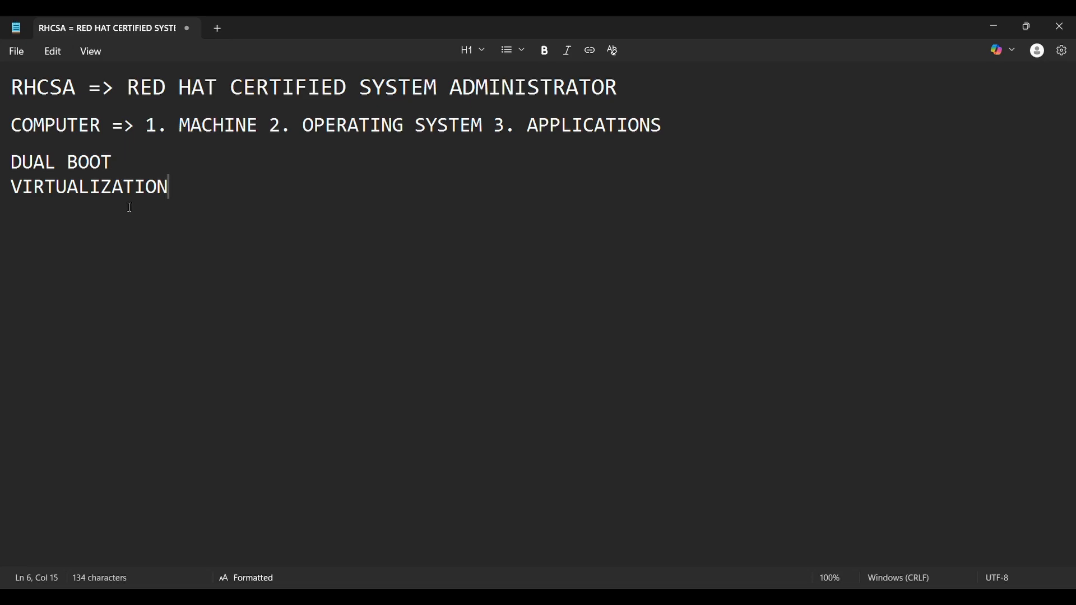
# Switch to VMware Workstation and start a custom virtual machine with Workstation 17.5 or later compatibility, leaving the operating system to install later.
pyautogui.hotkey('alt', 'Tab')
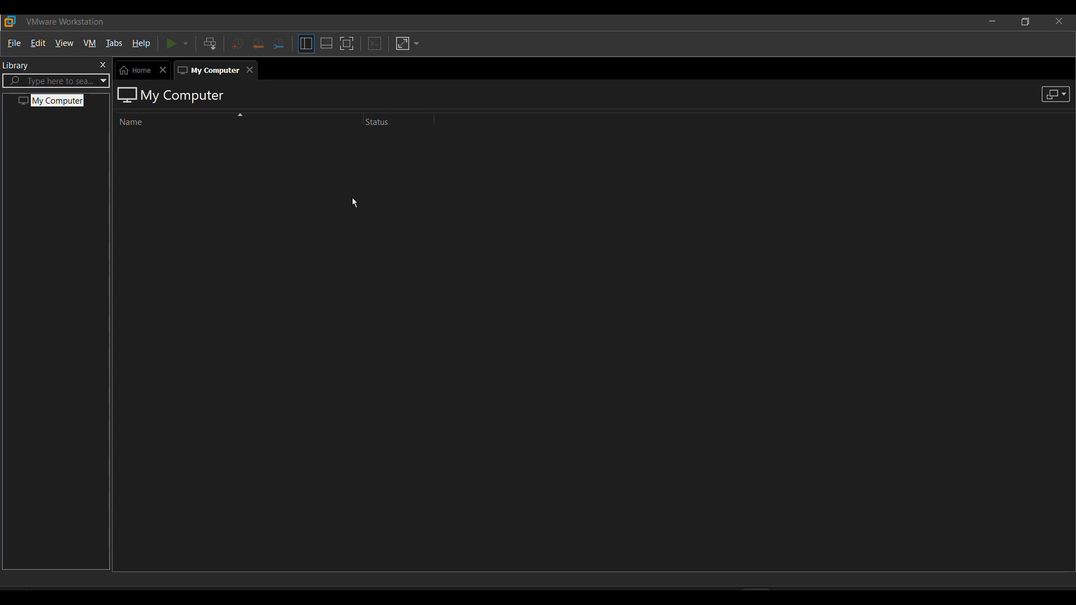
pyautogui.click(8, 40)
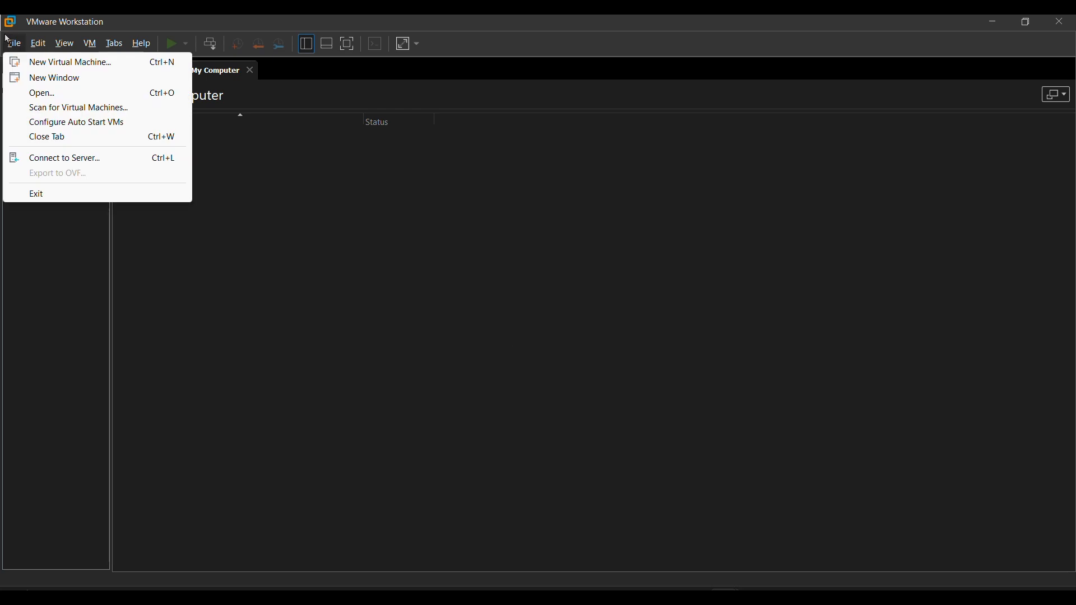
pyautogui.click(17, 64)
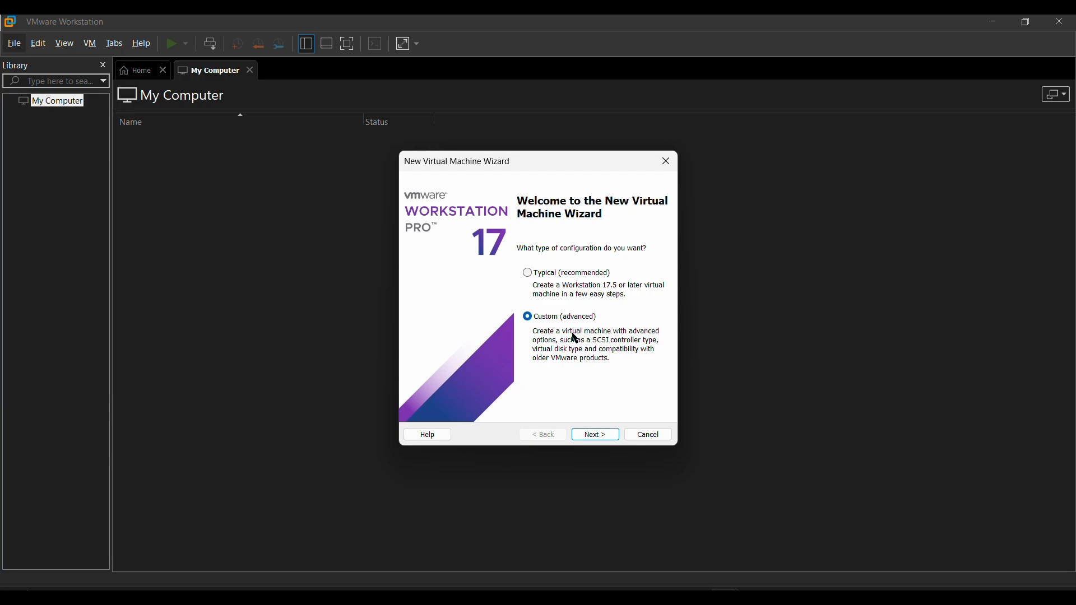
pyautogui.press('Return')
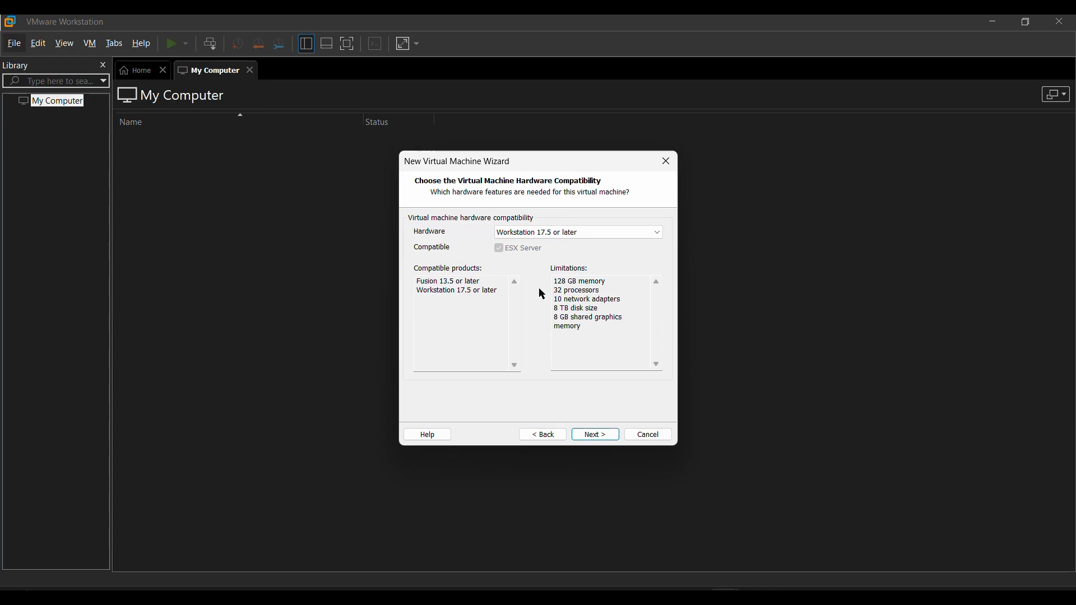
pyautogui.click(598, 437)
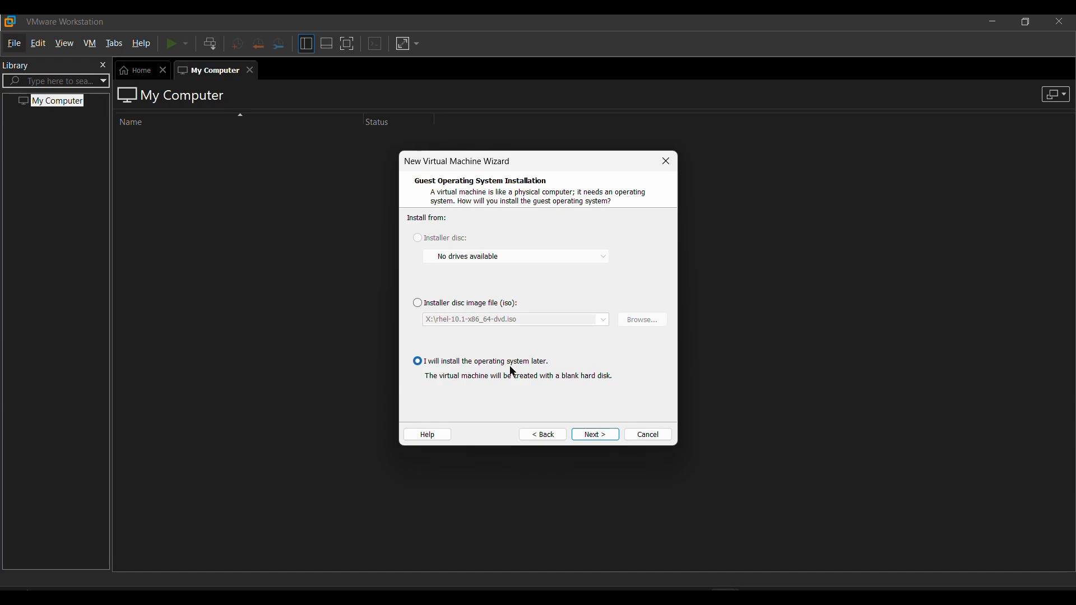
pyautogui.click(598, 439)
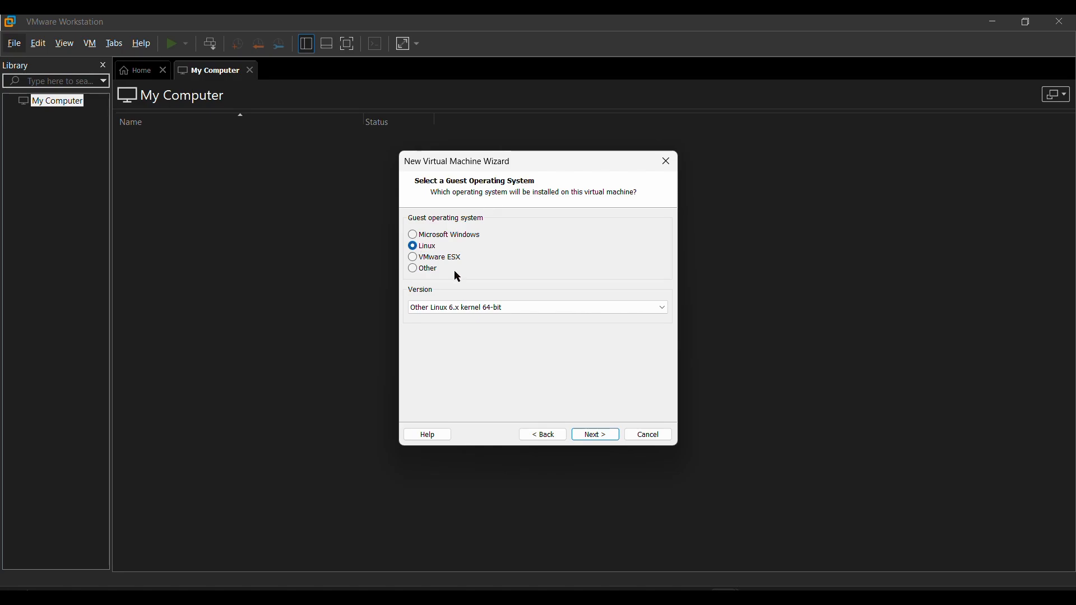
# Choose Linux as the guest operating system with the version Other Linux 6.x kernel 64-bit.
pyautogui.click(472, 308)
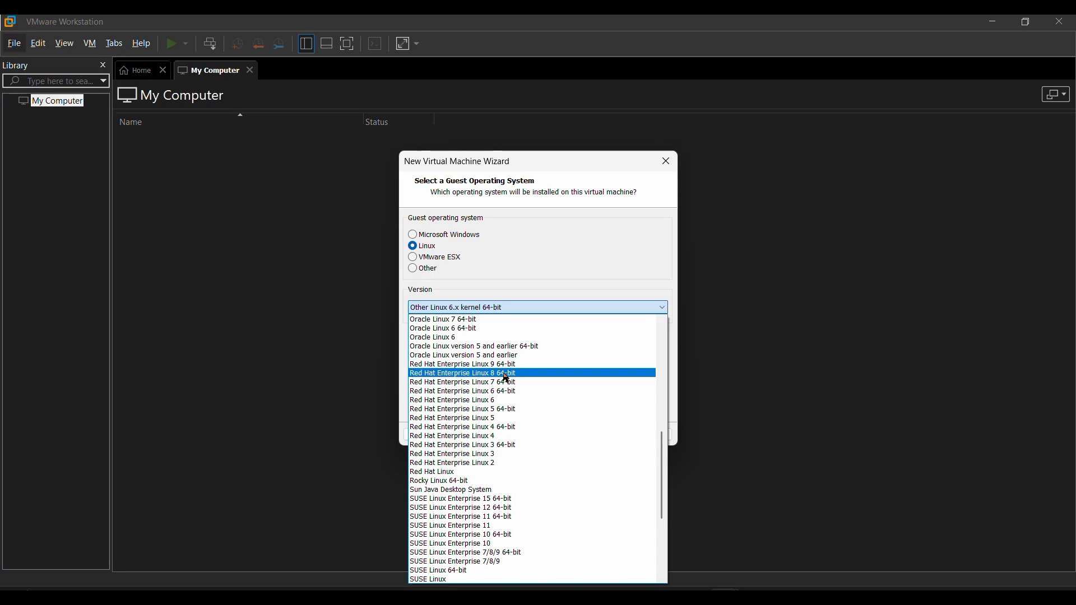
pyautogui.scroll(-2, 522, 431)
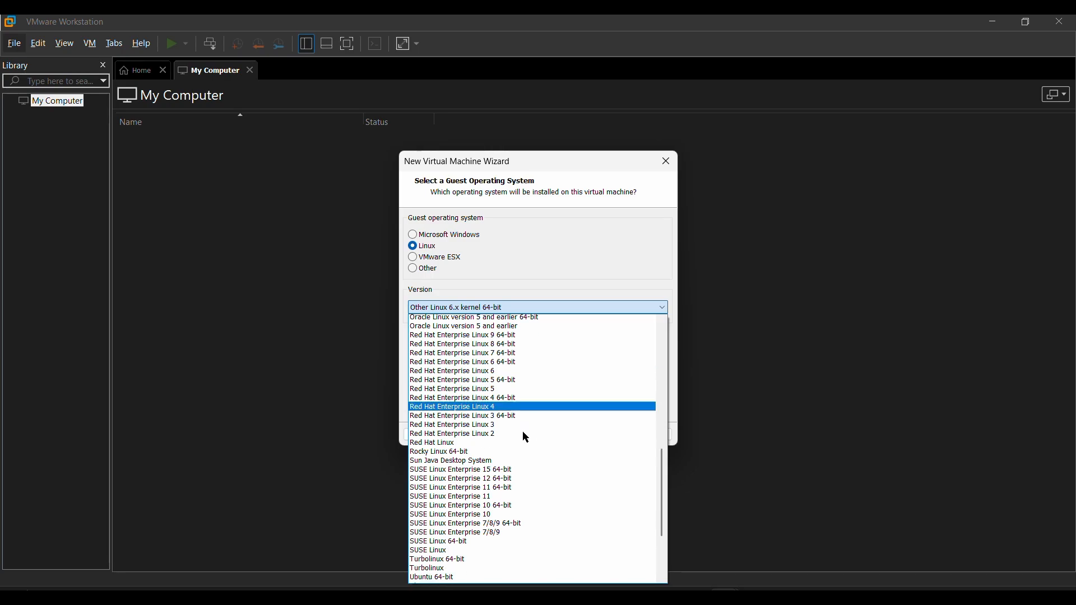
pyautogui.scroll(-1, 539, 460)
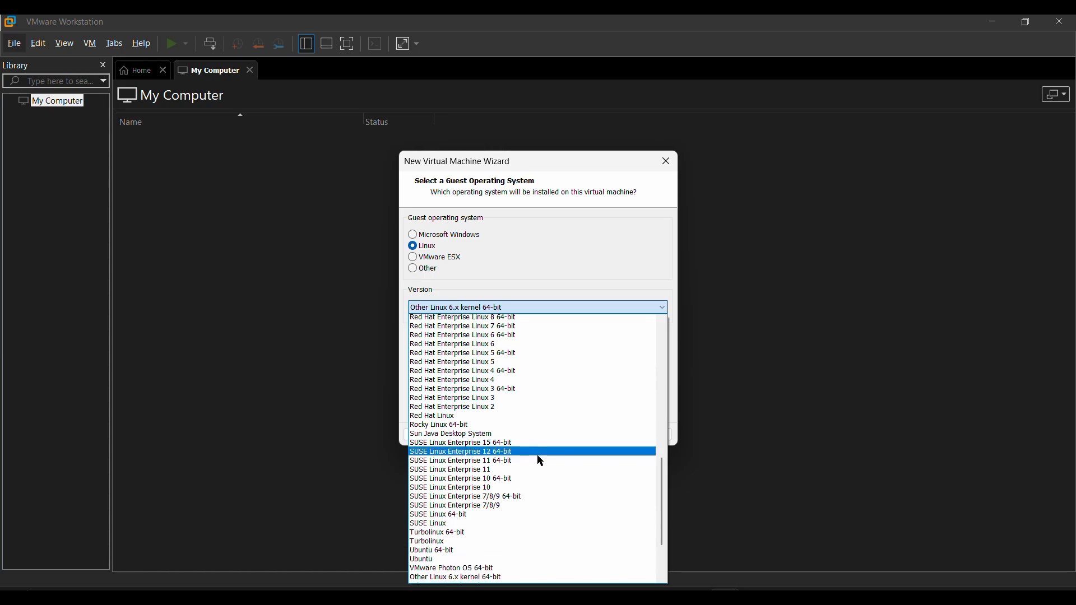
pyautogui.scroll(-2, 539, 459)
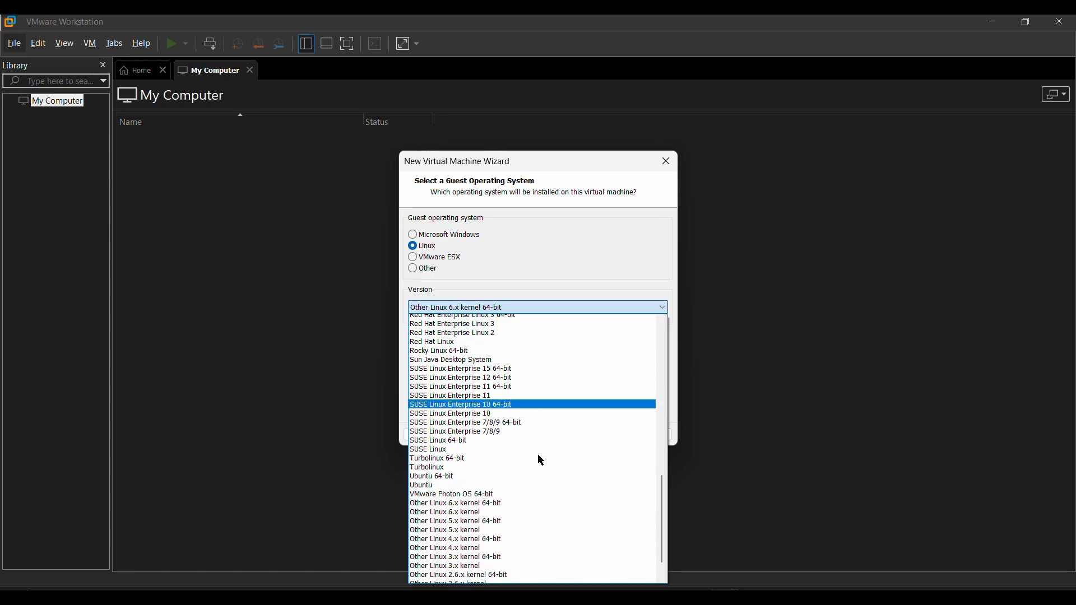
pyautogui.click(541, 493)
pyautogui.click(605, 436)
# Name the virtual machine vmlinux_1.
pyautogui.click(526, 235)
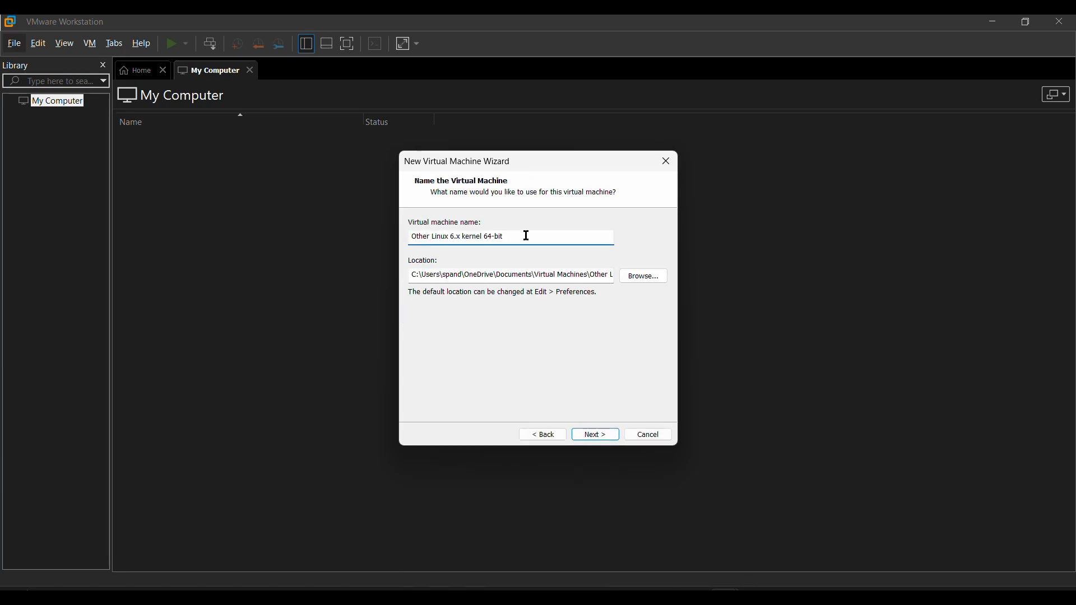
pyautogui.press('BackSpace')
pyautogui.press('BackSpace')
pyautogui.press('BackSpace')
pyautogui.press('BackSpace')
pyautogui.press('BackSpace')
pyautogui.press('BackSpace')
pyautogui.press('BackSpace')
pyautogui.press('BackSpace')
pyautogui.press('BackSpace')
pyautogui.press('BackSpace')
pyautogui.press('BackSpace')
pyautogui.press('BackSpace')
pyautogui.press('BackSpace')
pyautogui.press('BackSpace')
pyautogui.press('BackSpace')
pyautogui.press('BackSpace')
pyautogui.press('BackSpace')
pyautogui.press('BackSpace')
pyautogui.press('BackSpace')
pyautogui.press('BackSpace')
pyautogui.write('vmlinux_1')
# Set the virtual machine's location to the VMLinux_1 folder on New Volume (X:).
pyautogui.click(645, 276)
pyautogui.click(528, 335)
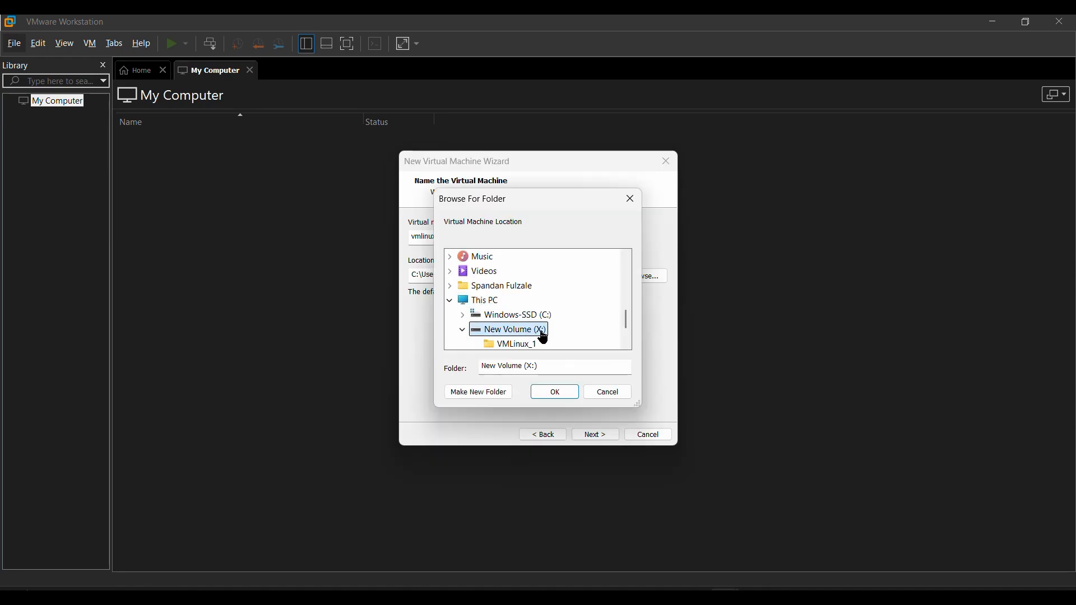
pyautogui.scroll(-1, 542, 336)
pyautogui.click(524, 305)
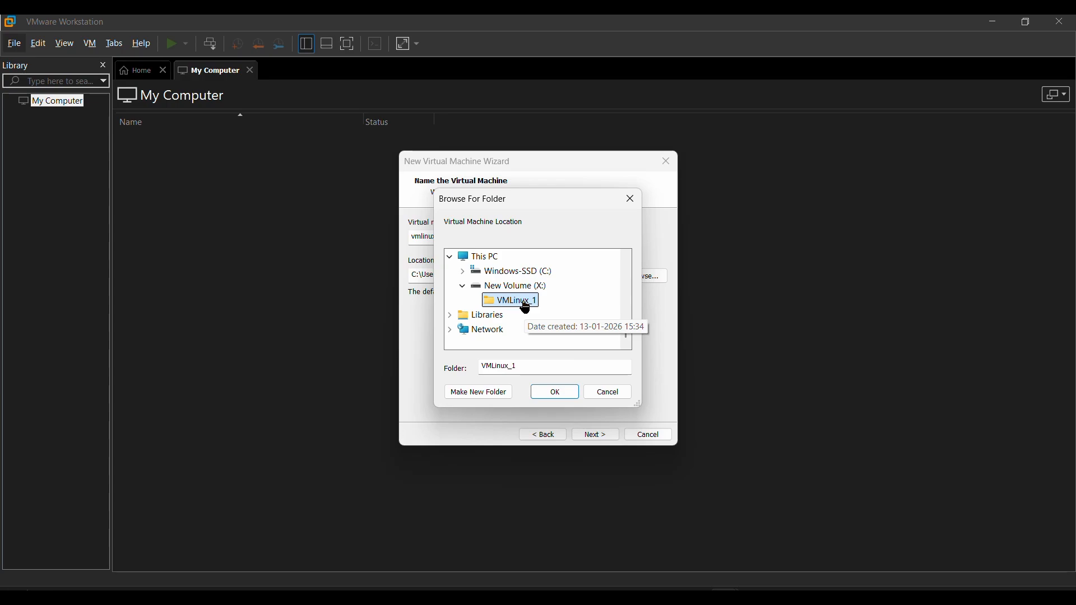
pyautogui.click(556, 393)
pyautogui.click(596, 436)
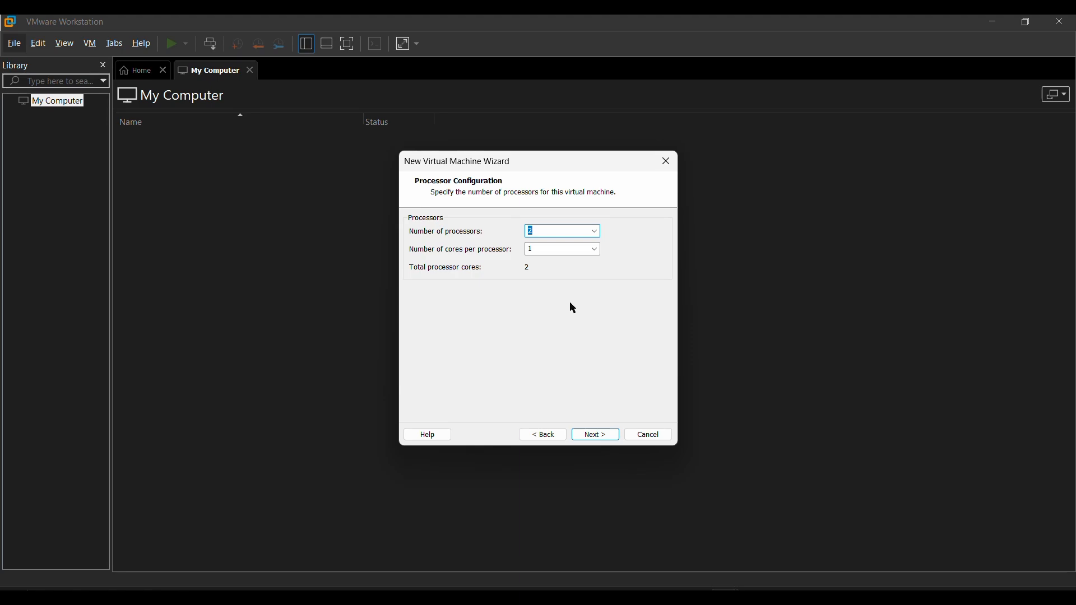
# Accept the processor configuration, then allocate 2 GB of memory and use bridged networking for the virtual machine.
pyautogui.click(610, 436)
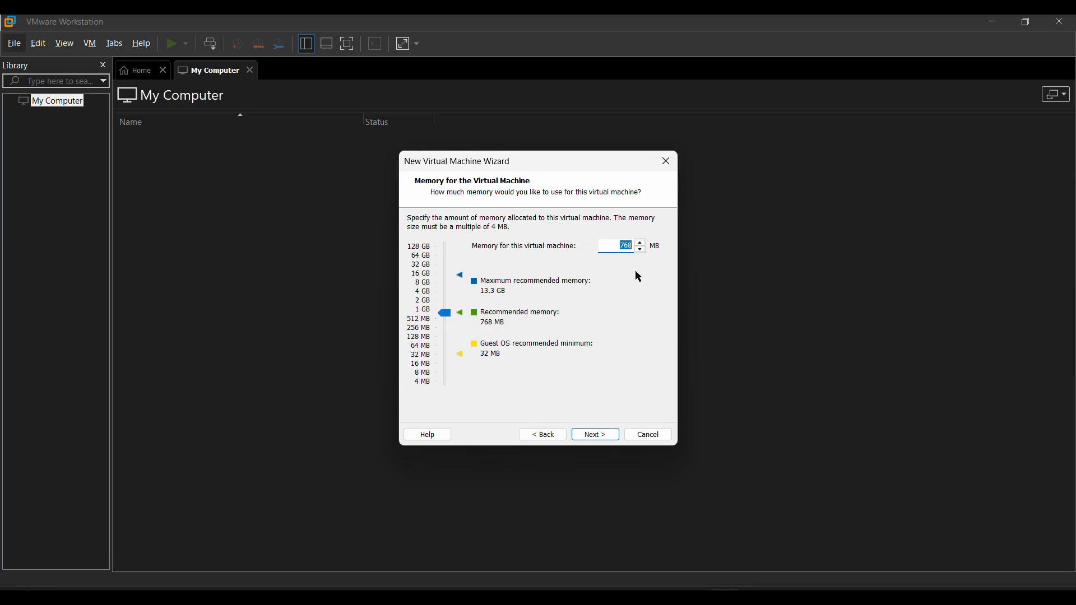
pyautogui.click(423, 304)
pyautogui.press('Return')
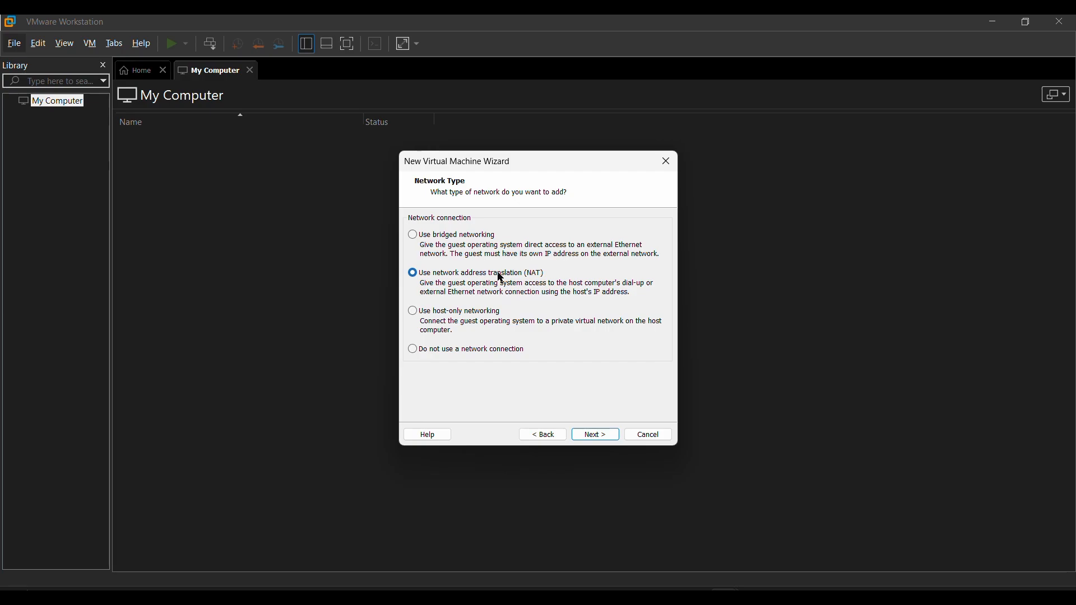
pyautogui.press('Up')
pyautogui.press('Return')
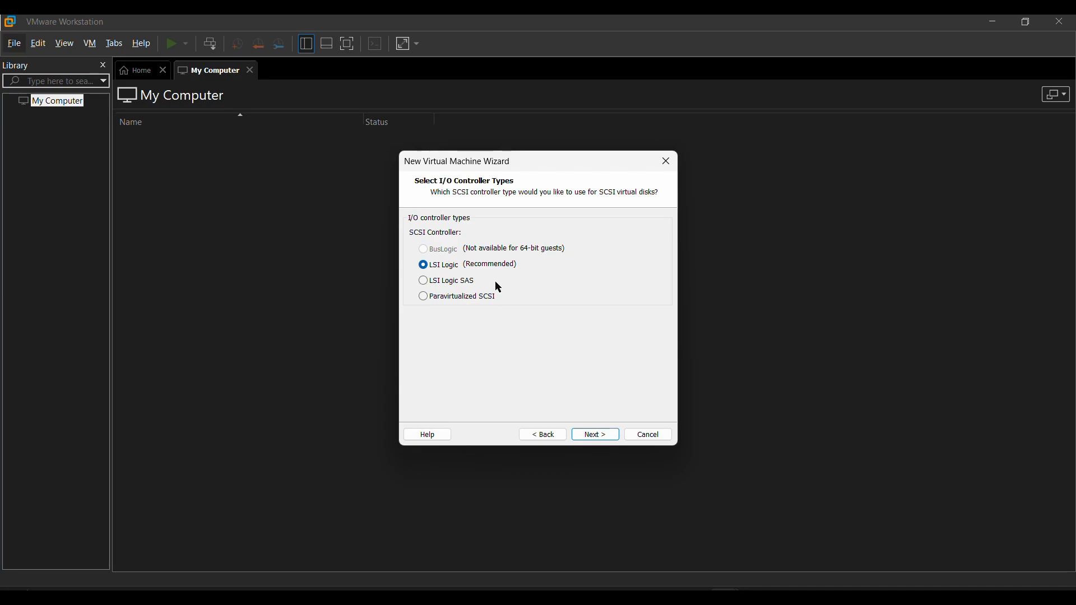
# Keep the LSI Logic controller and choose to create a new virtual disk of type SATA.
pyautogui.click(600, 442)
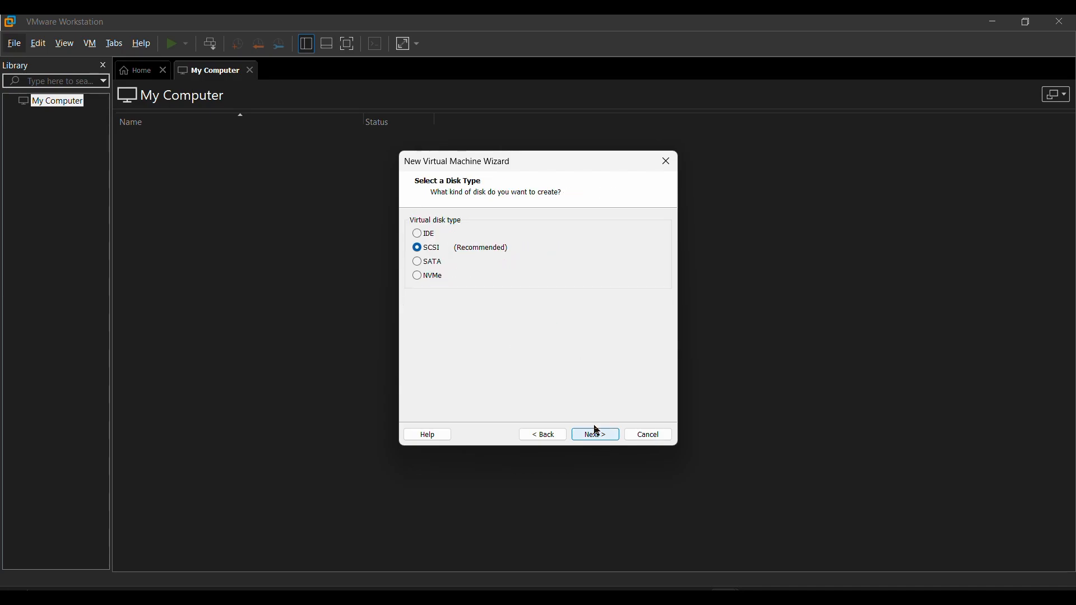
pyautogui.click(421, 264)
pyautogui.press('Return')
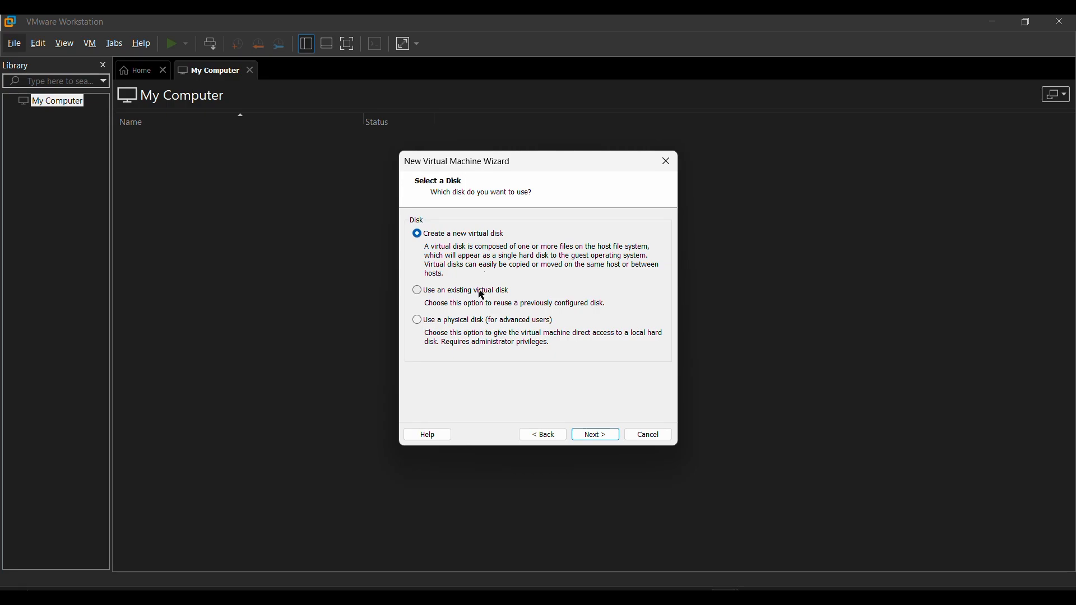
pyautogui.click(597, 438)
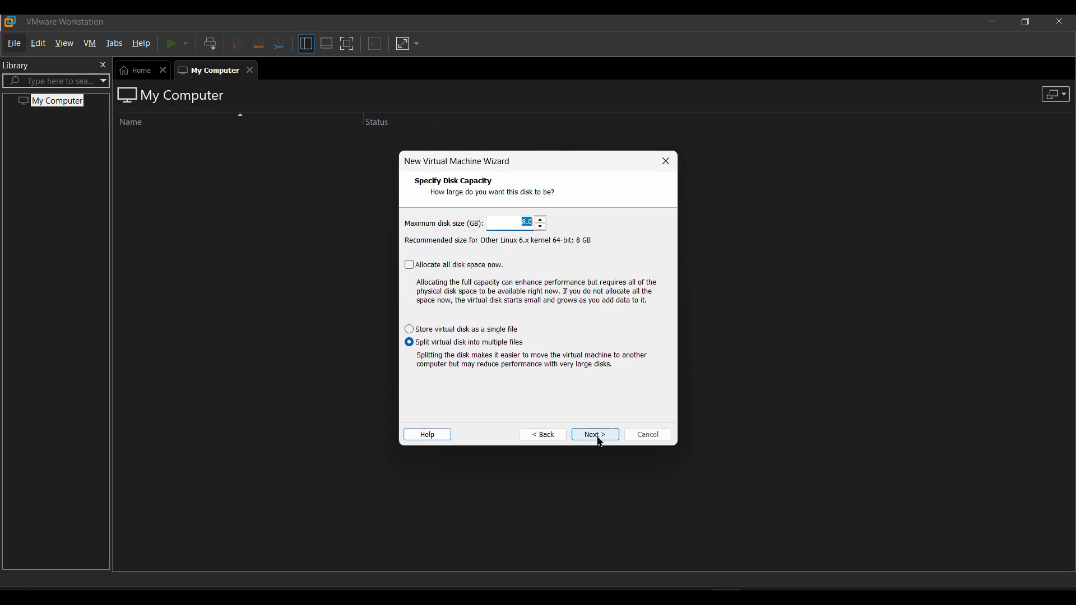
# Set the maximum disk size to 30 GB stored as a single file, and finish creating the virtual machine.
pyautogui.click(532, 221)
pyautogui.write('30')
pyautogui.click(453, 332)
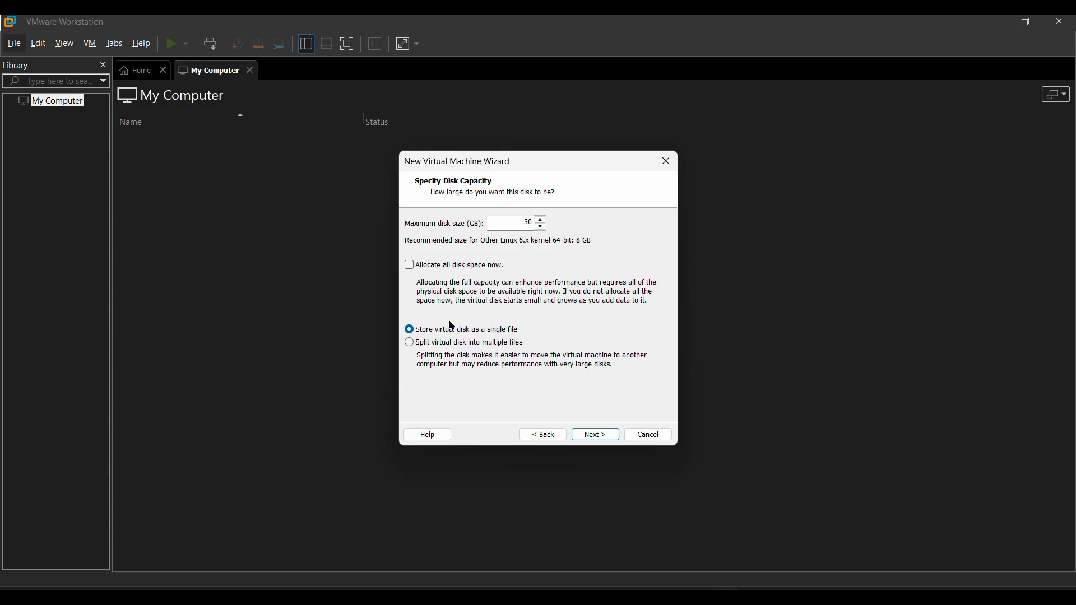
pyautogui.press('Return')
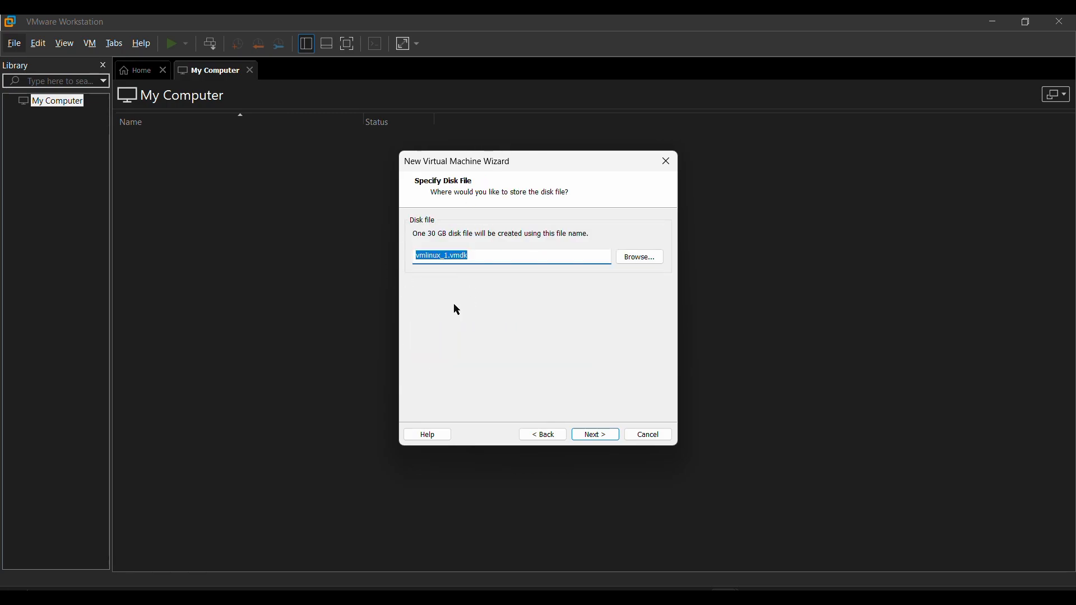
pyautogui.click(593, 438)
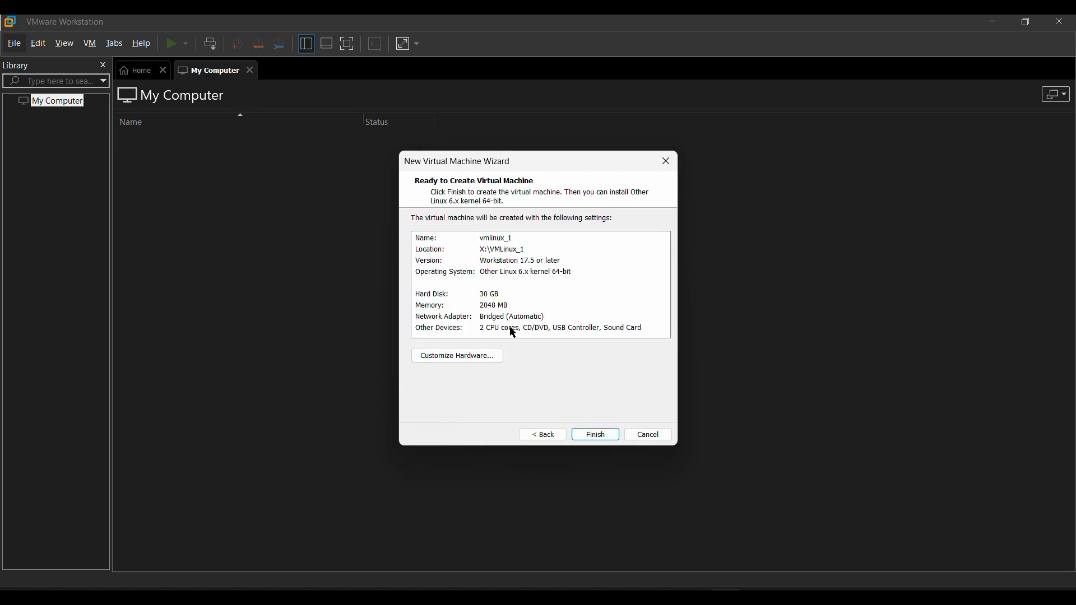
pyautogui.click(597, 438)
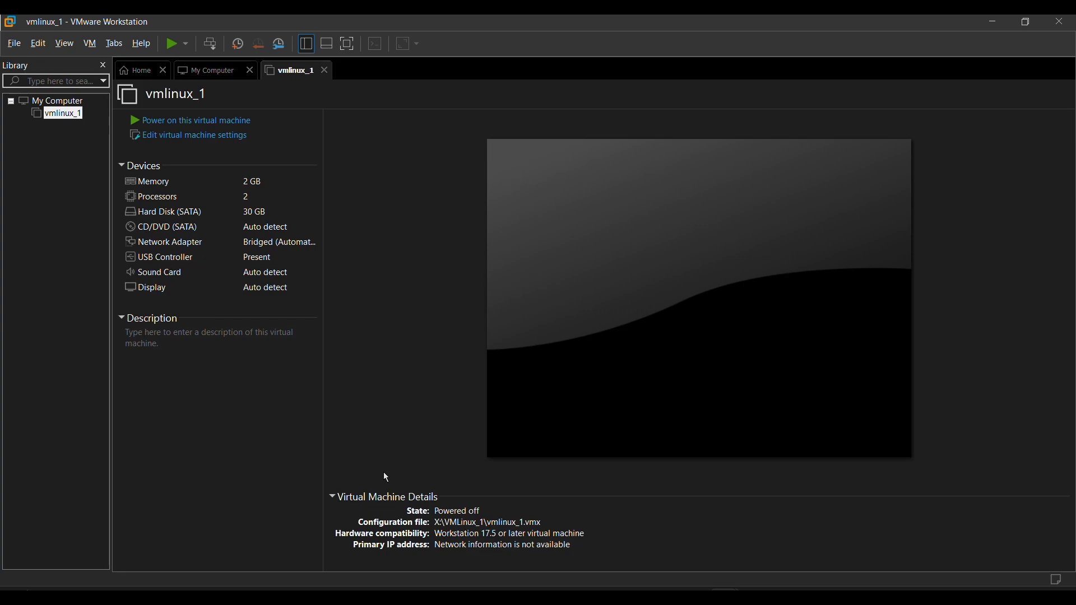
# Attach the rhel-10.1-x86_64-dvd ISO image from the Downloads folder to the virtual machine's CD/DVD drive.
pyautogui.doubleClick(277, 227)
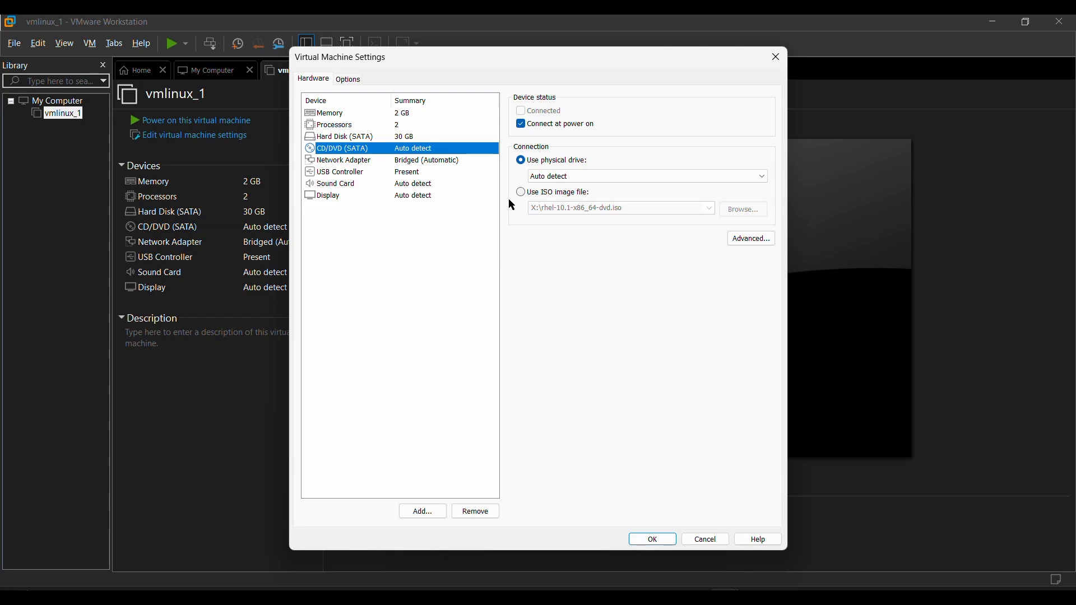
pyautogui.click(521, 193)
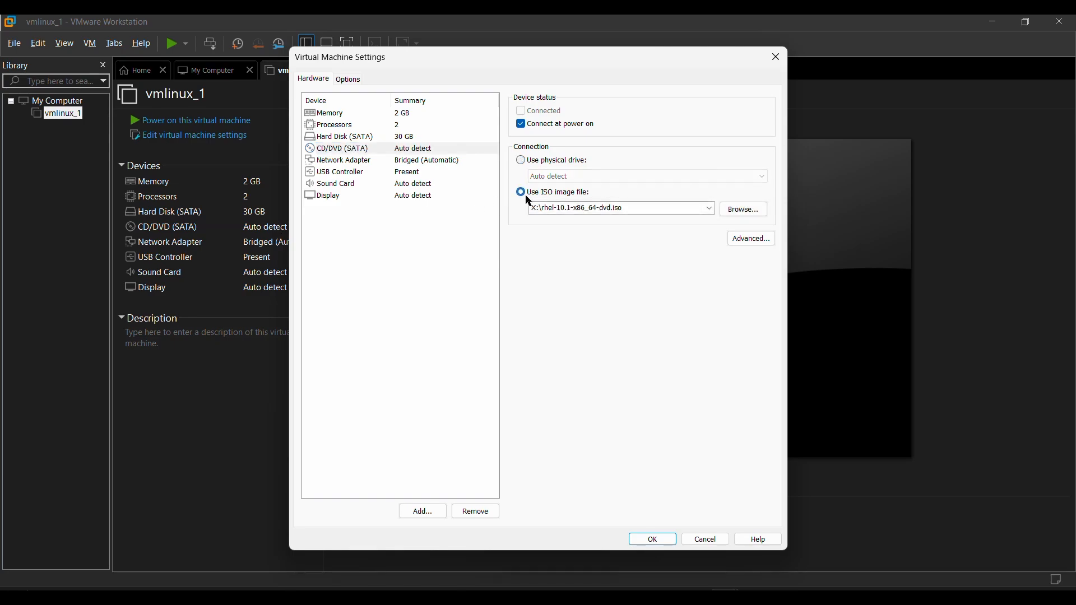
pyautogui.click(745, 210)
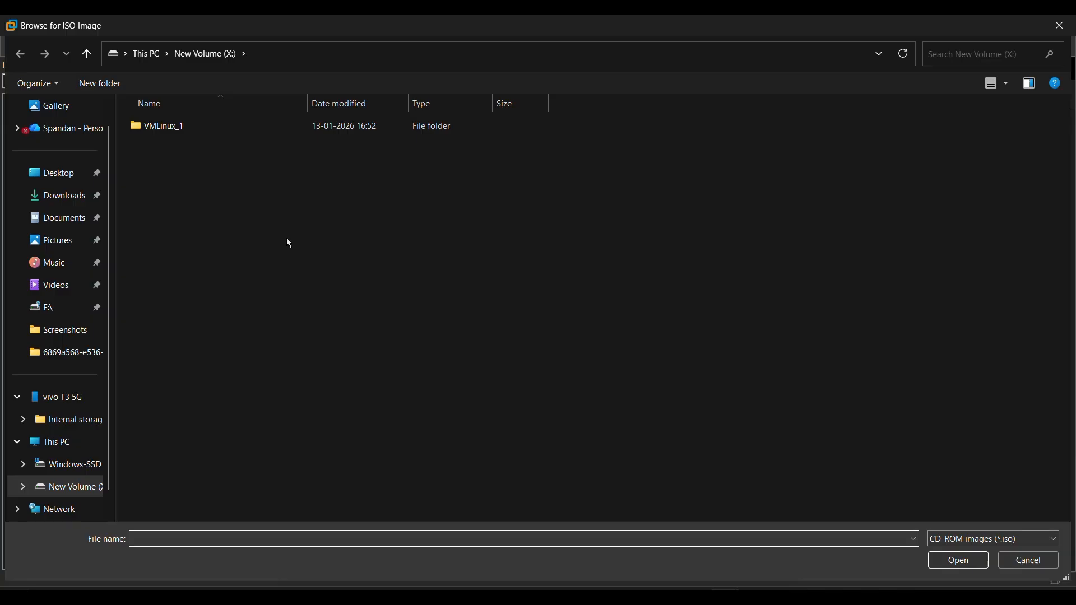
pyautogui.click(84, 195)
pyautogui.click(248, 219)
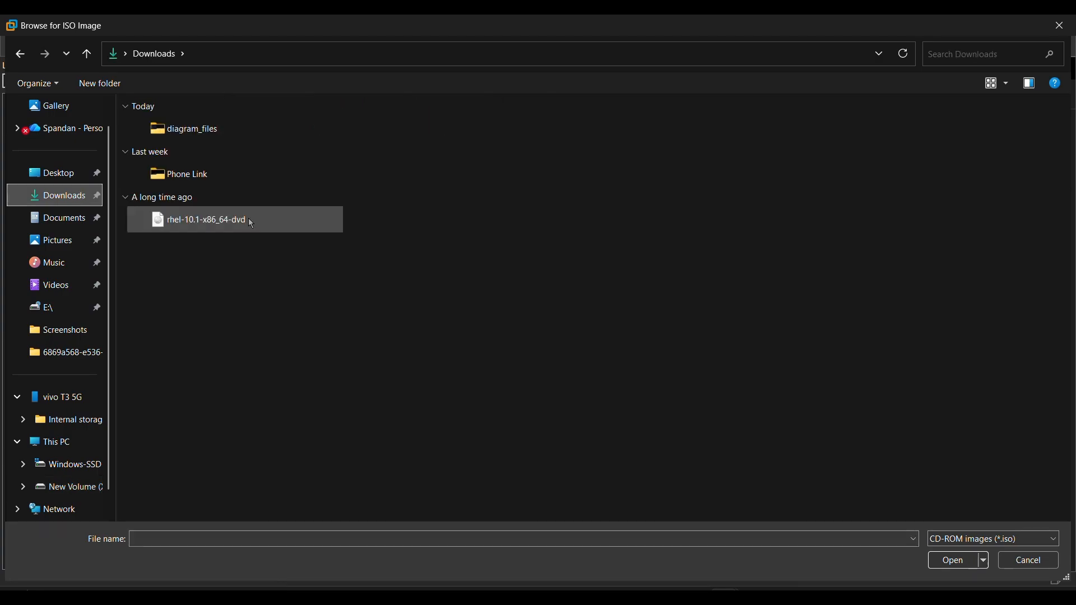
pyautogui.click(953, 564)
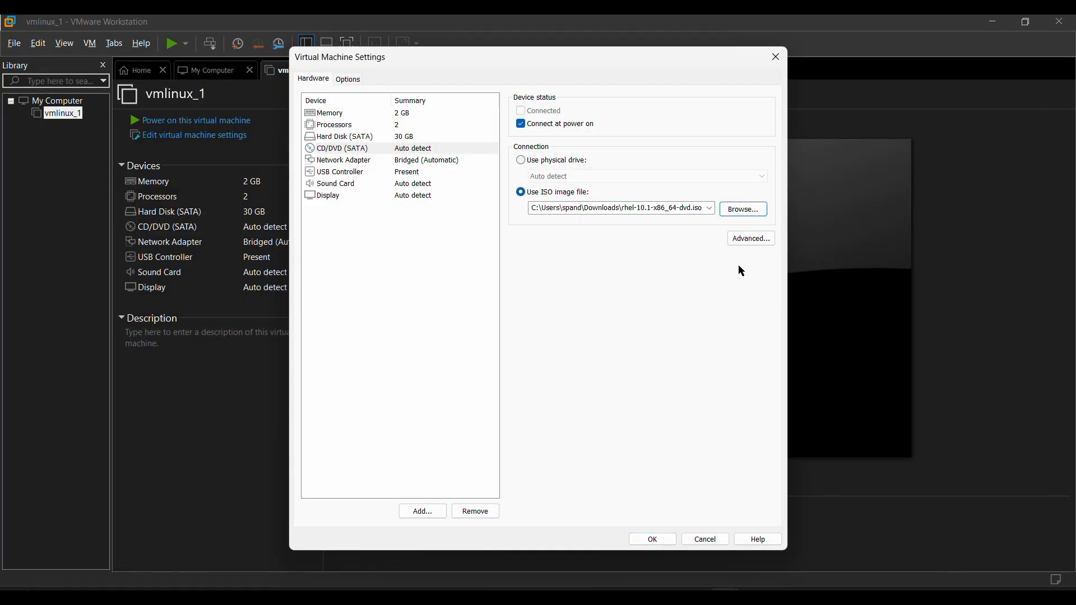
pyautogui.click(657, 540)
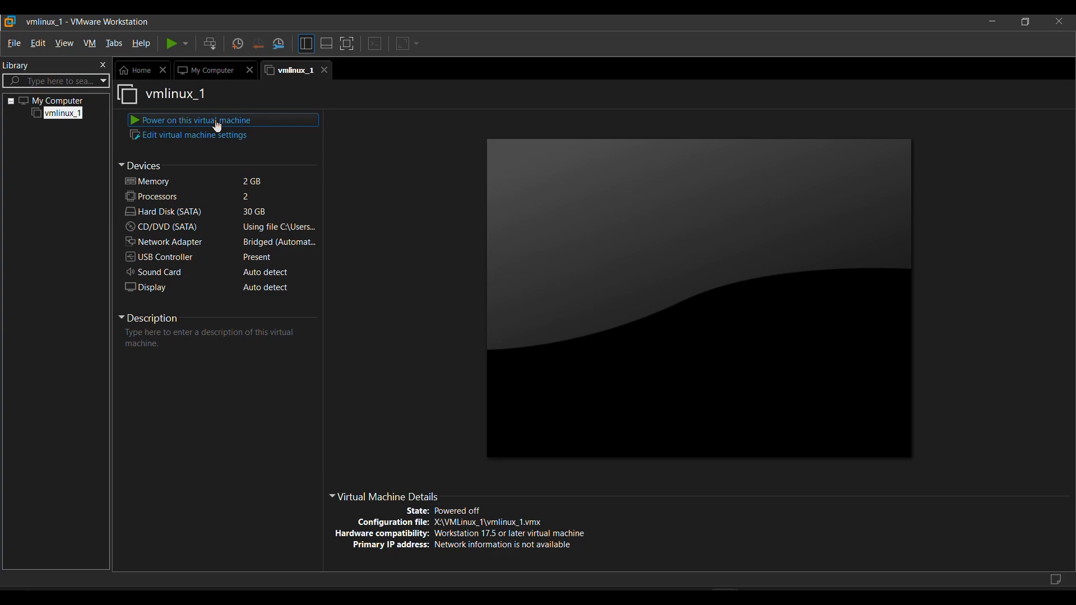
# Power on the vmlinux_1 virtual machine and boot the "Install Red Hat Enterprise Linux 10.1" entry without testing the media.
pyautogui.click(218, 121)
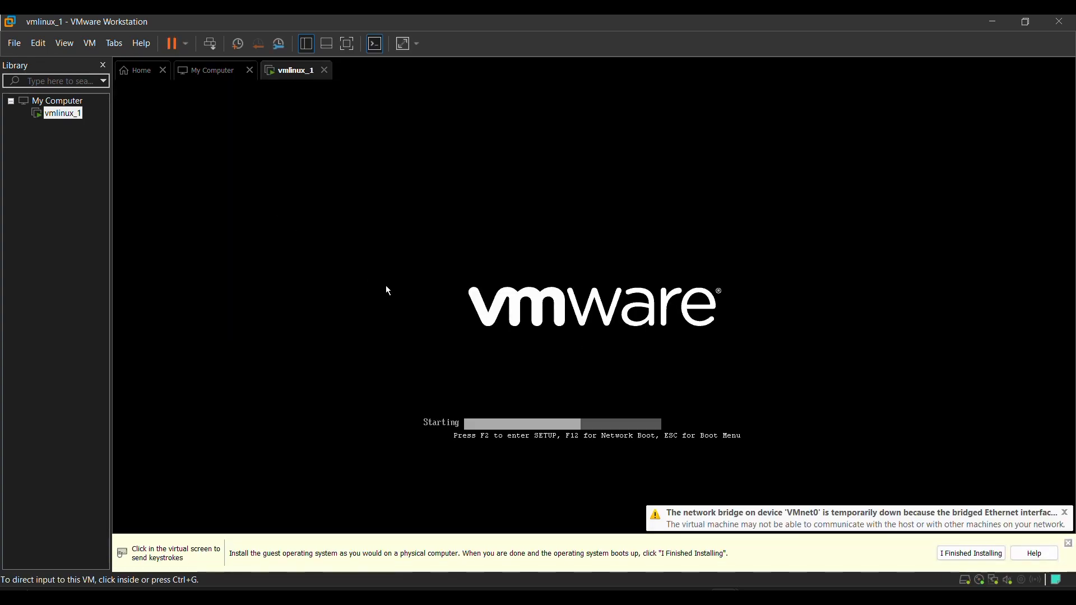
pyautogui.click(422, 355)
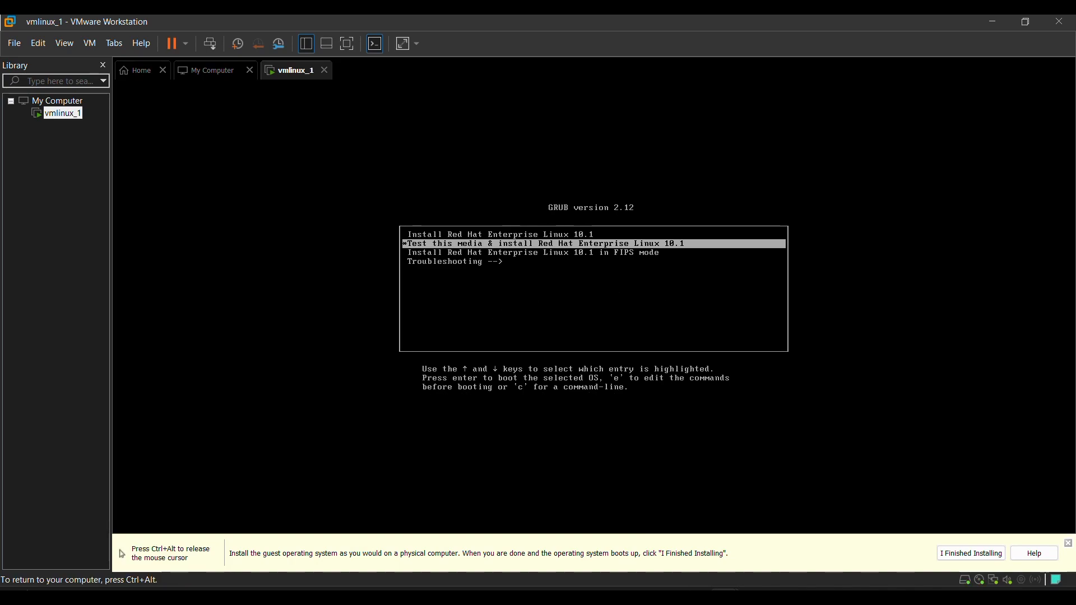
pyautogui.press('Up')
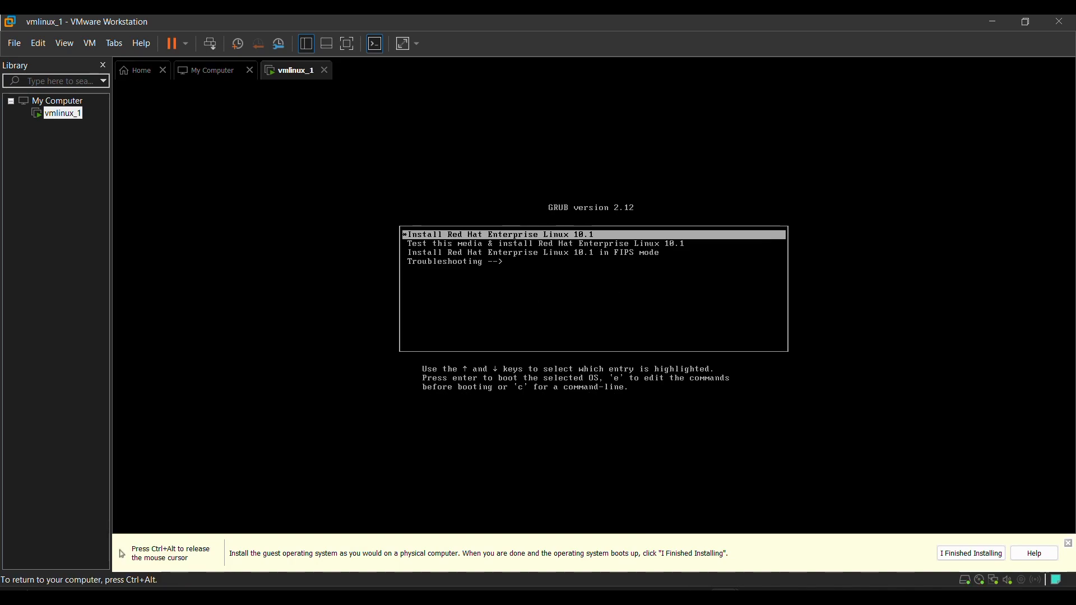
pyautogui.press('Down')
pyautogui.press('Up')
pyautogui.press('Down')
pyautogui.press('Down')
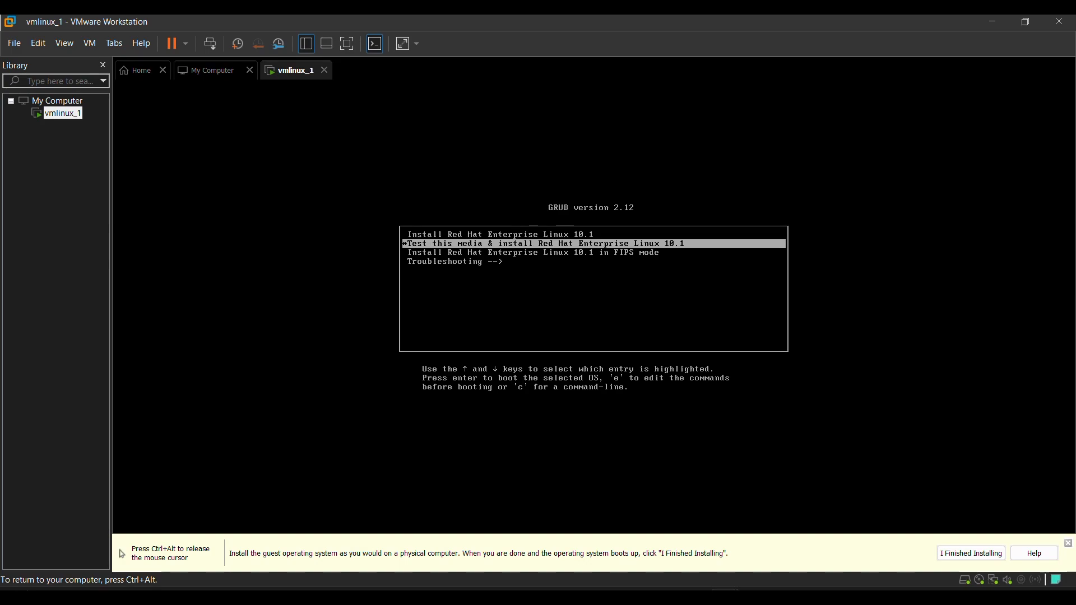
pyautogui.press('Up')
pyautogui.press('Up')
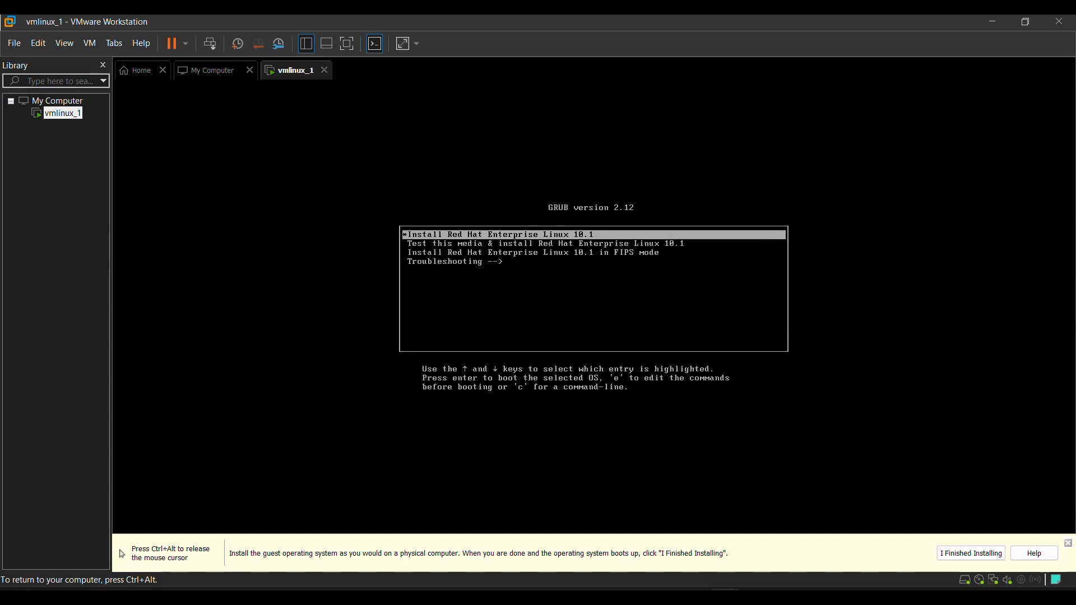
pyautogui.press('Return')
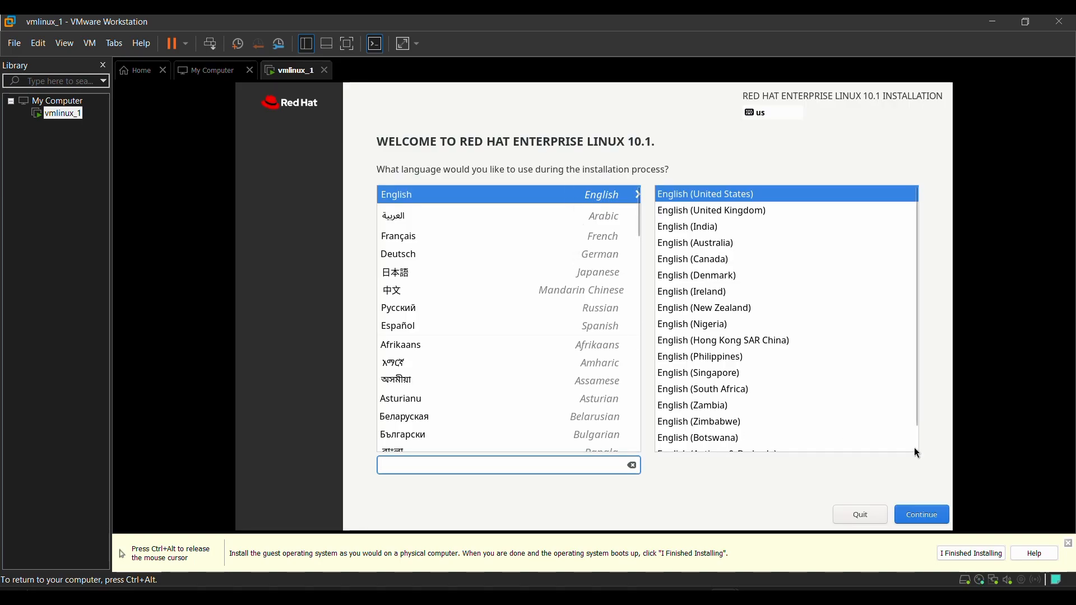
# Continue the installation in English (United States) and set the time zone to Asia, Kolkata.
pyautogui.click(916, 516)
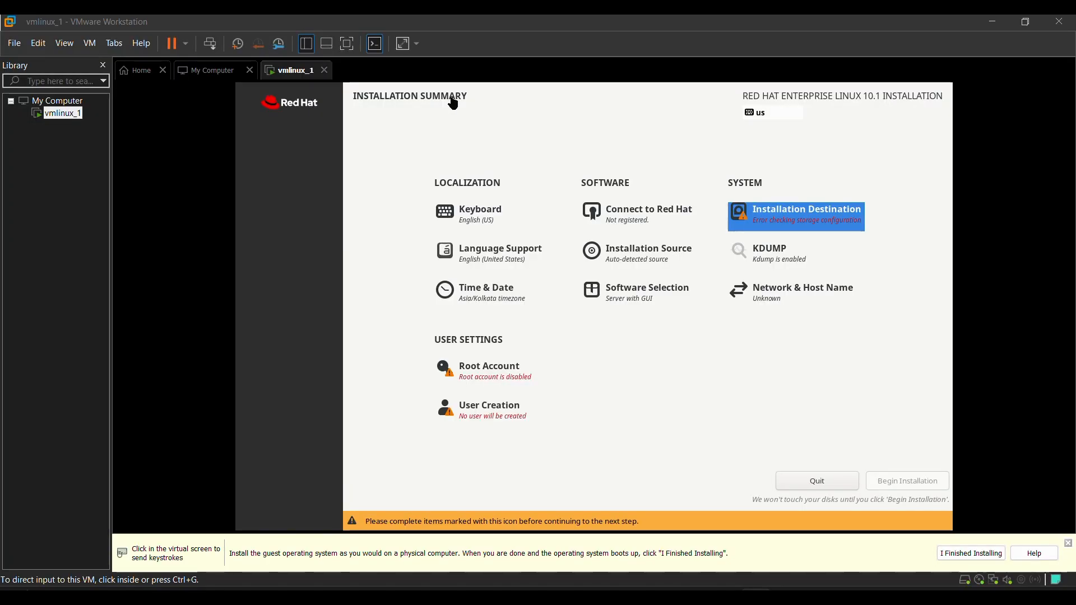
pyautogui.click(501, 292)
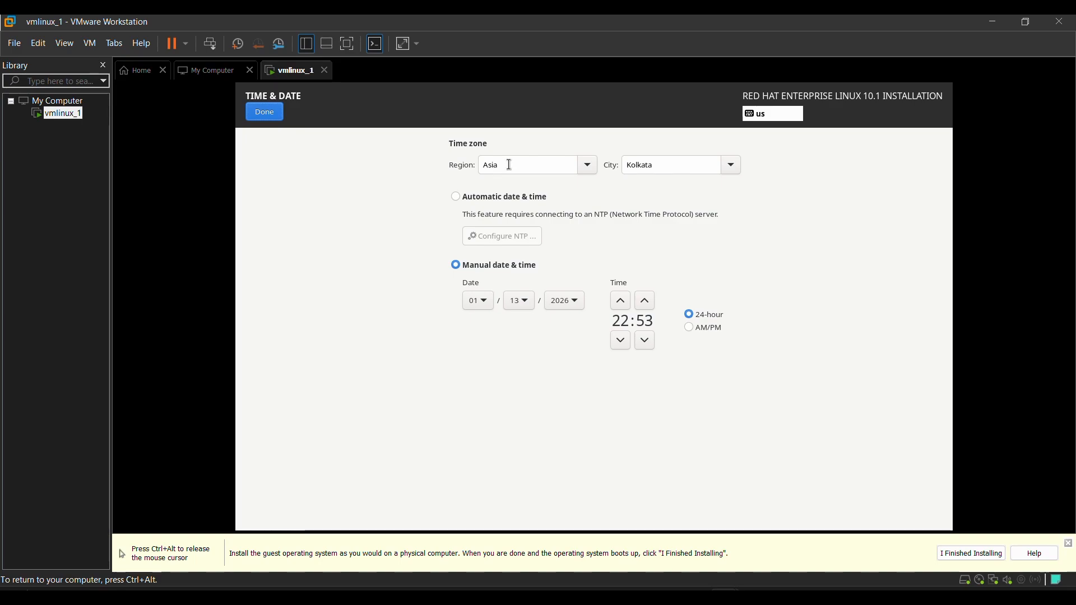
pyautogui.click(681, 165)
pyautogui.scroll(-2, 666, 380)
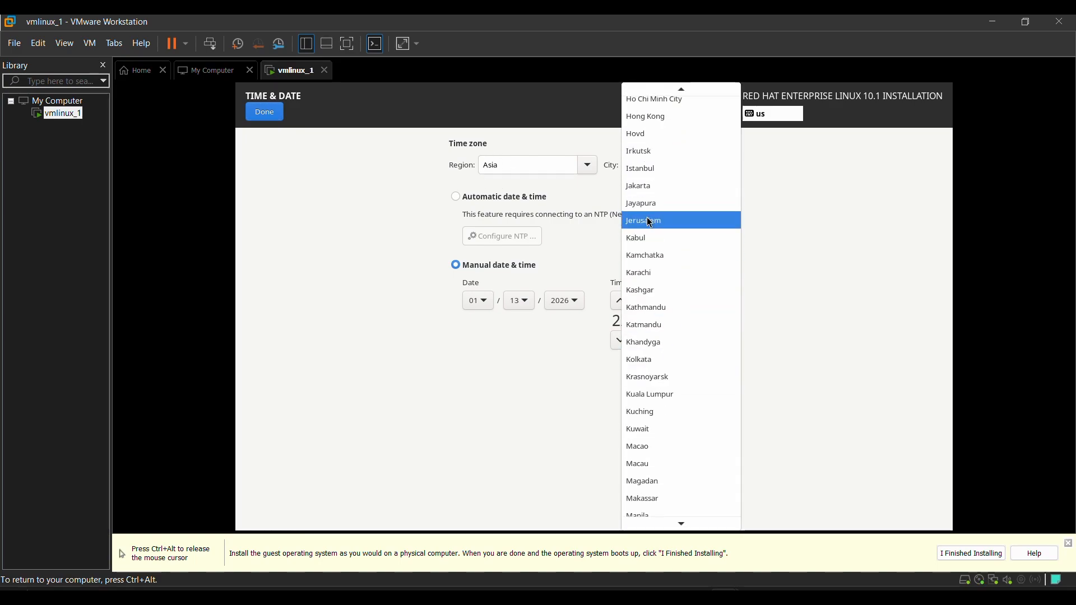
pyautogui.click(641, 368)
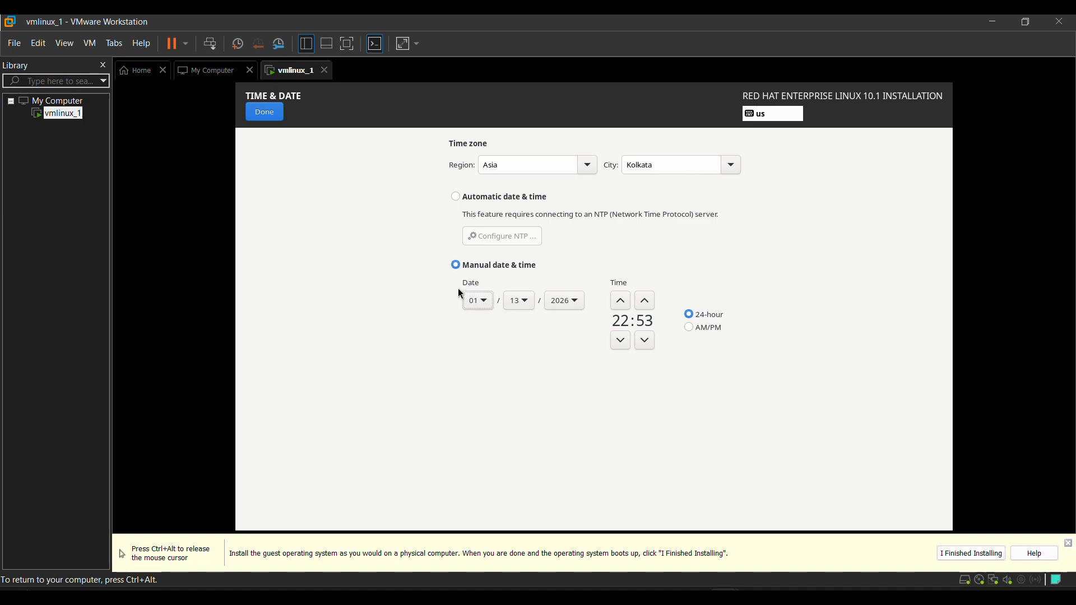
pyautogui.click(261, 112)
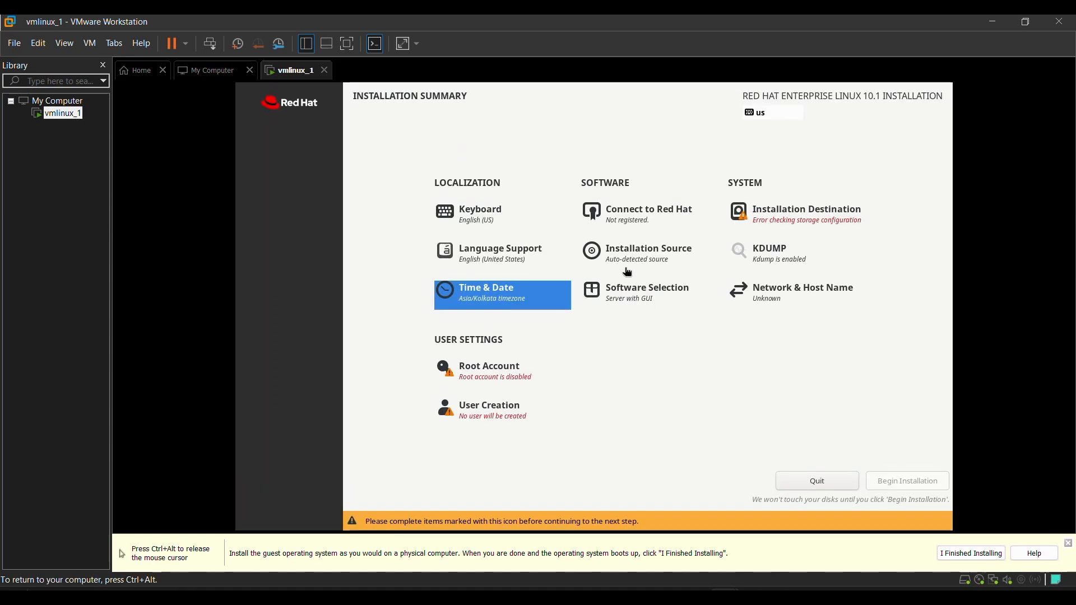
# Use the 30 GiB disk as installation destination with custom storage configuration and the Standard Partition scheme.
pyautogui.click(835, 213)
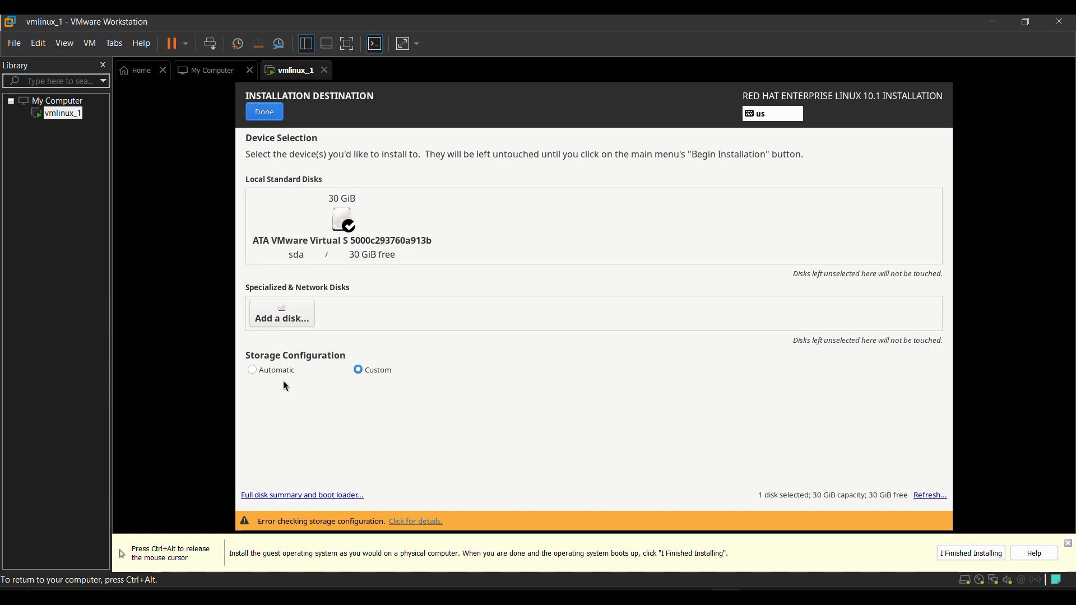
pyautogui.click(266, 112)
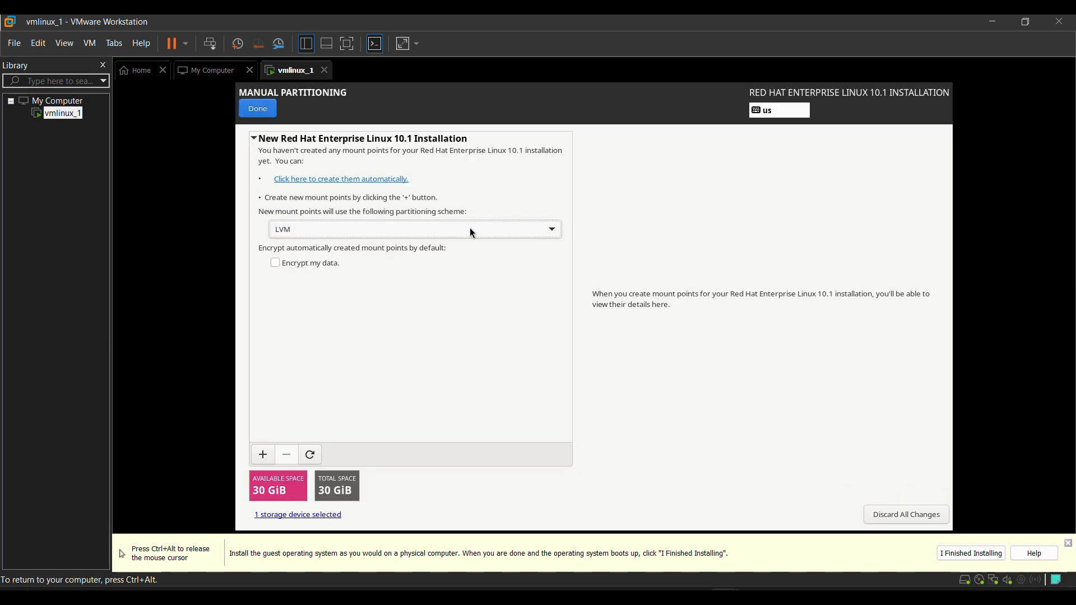
pyautogui.click(556, 233)
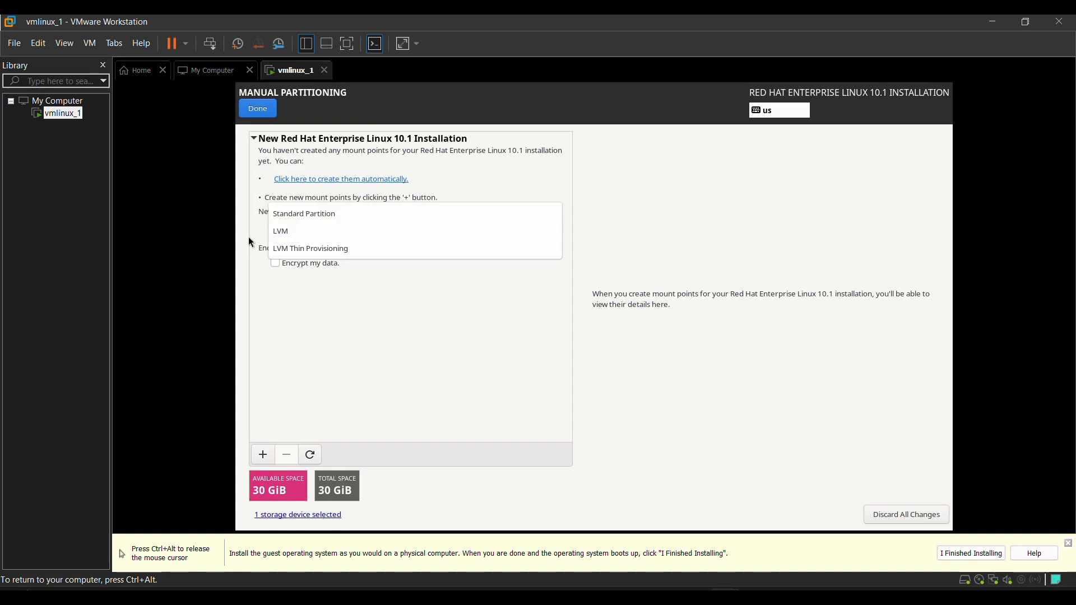
pyautogui.click(295, 214)
# Add a root mount point / with a desired capacity of 15GB.
pyautogui.click(264, 455)
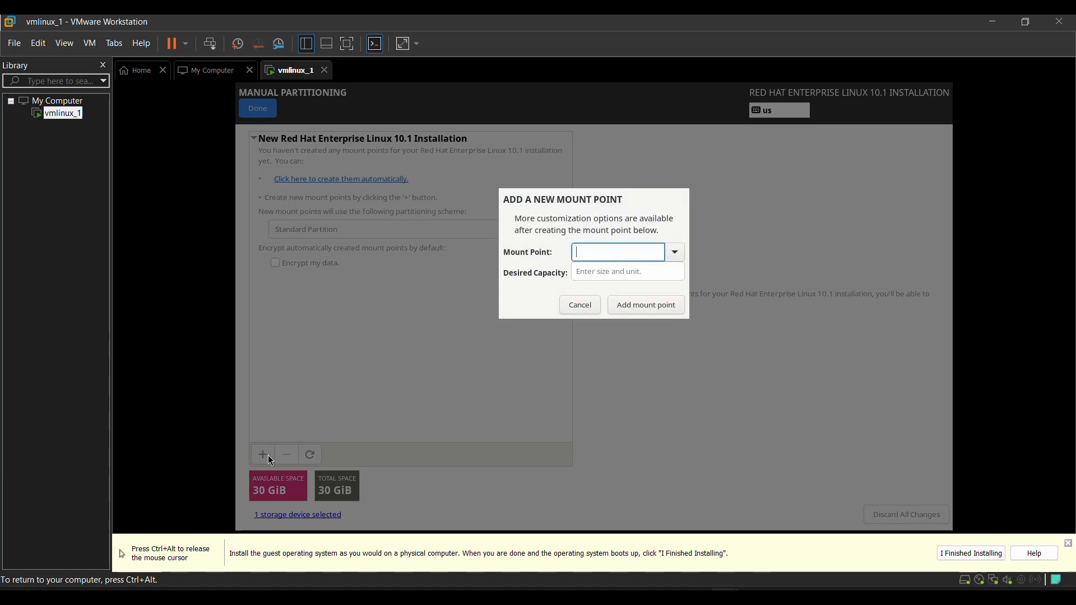
pyautogui.write('/')
pyautogui.click(643, 272)
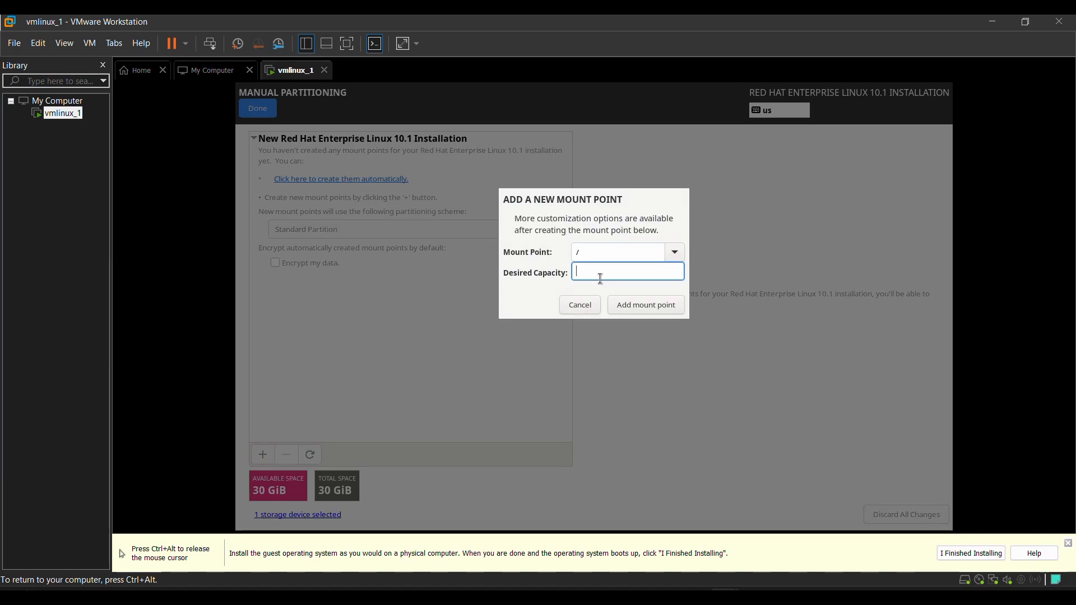
pyautogui.write('Q1')
pyautogui.press('BackSpace')
pyautogui.press('BackSpace')
pyautogui.write('15GB')
pyautogui.click(670, 305)
# Add a /boot mount point with a desired capacity of 1GB.
pyautogui.click(263, 454)
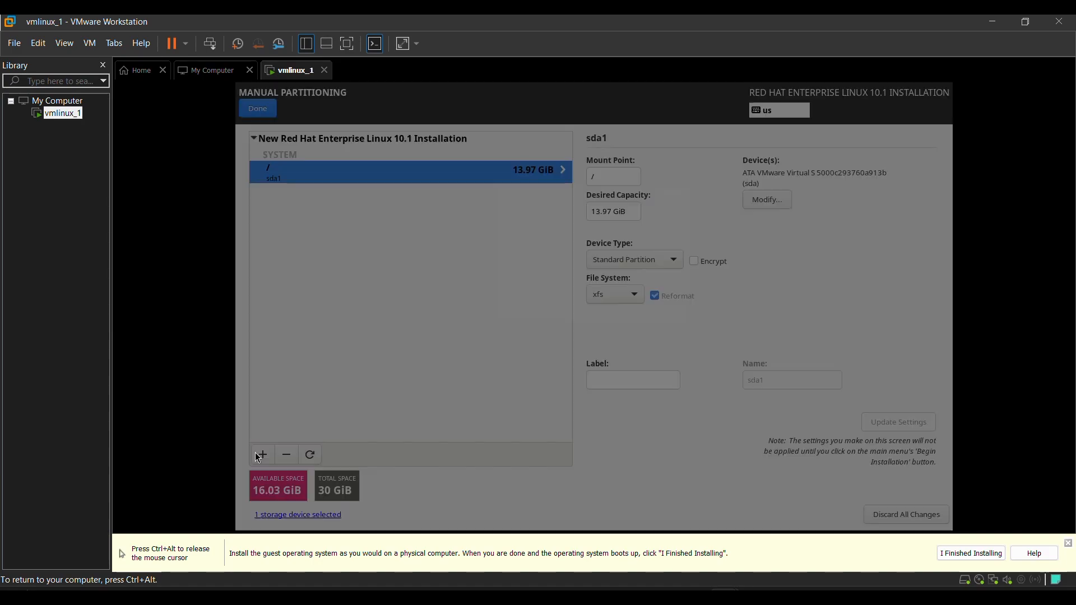
pyautogui.write('/boot')
pyautogui.click(615, 271)
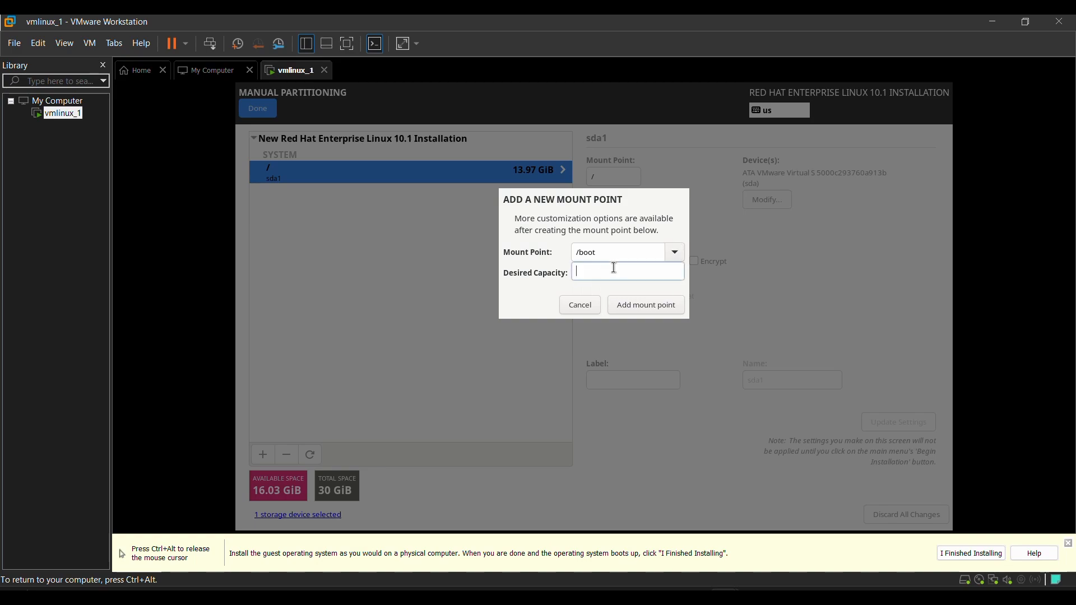
pyautogui.write('1')
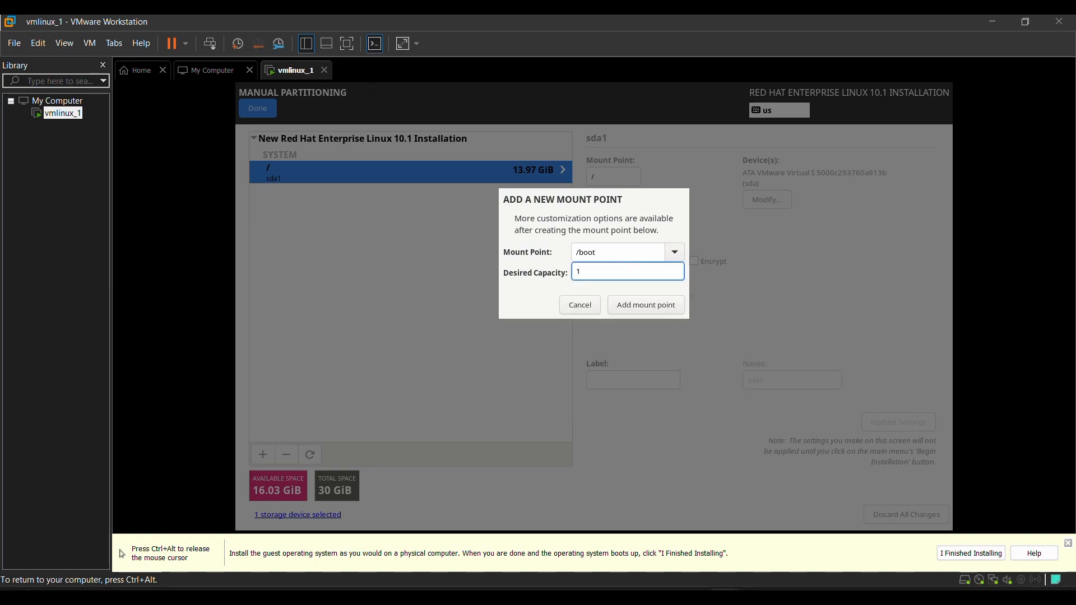
pyautogui.write('GB')
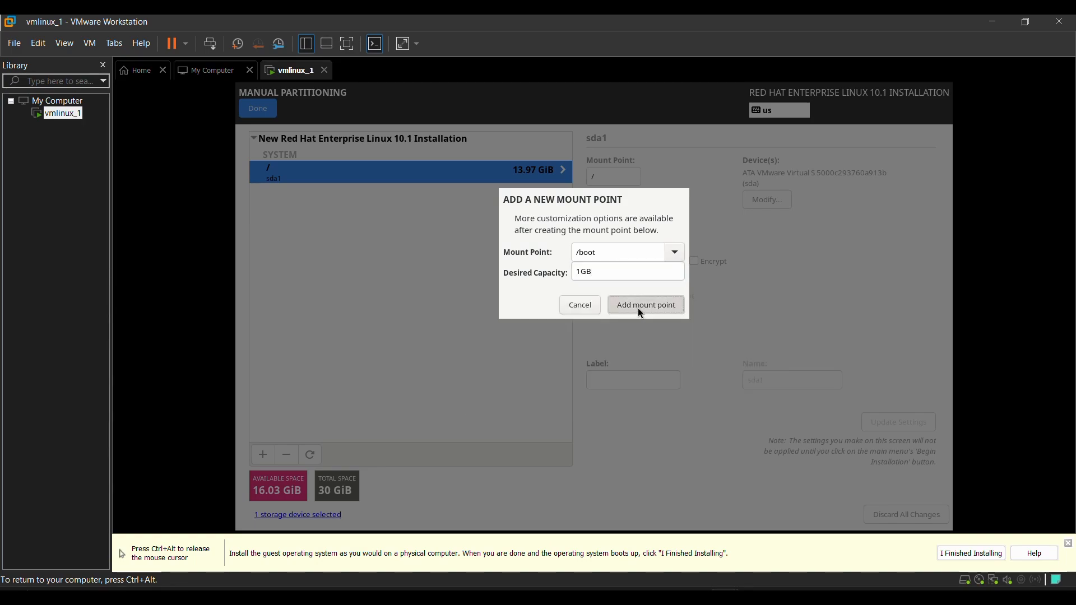
pyautogui.click(638, 307)
# Add a swap mount point with a desired capacity of 4GB.
pyautogui.click(675, 252)
pyautogui.click(660, 310)
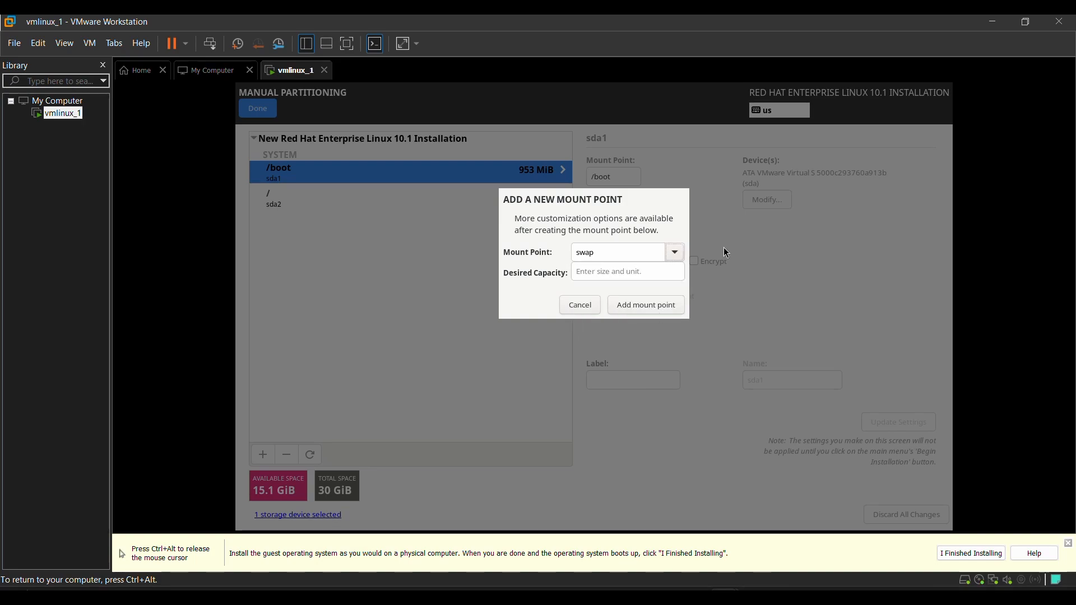
pyautogui.click(591, 272)
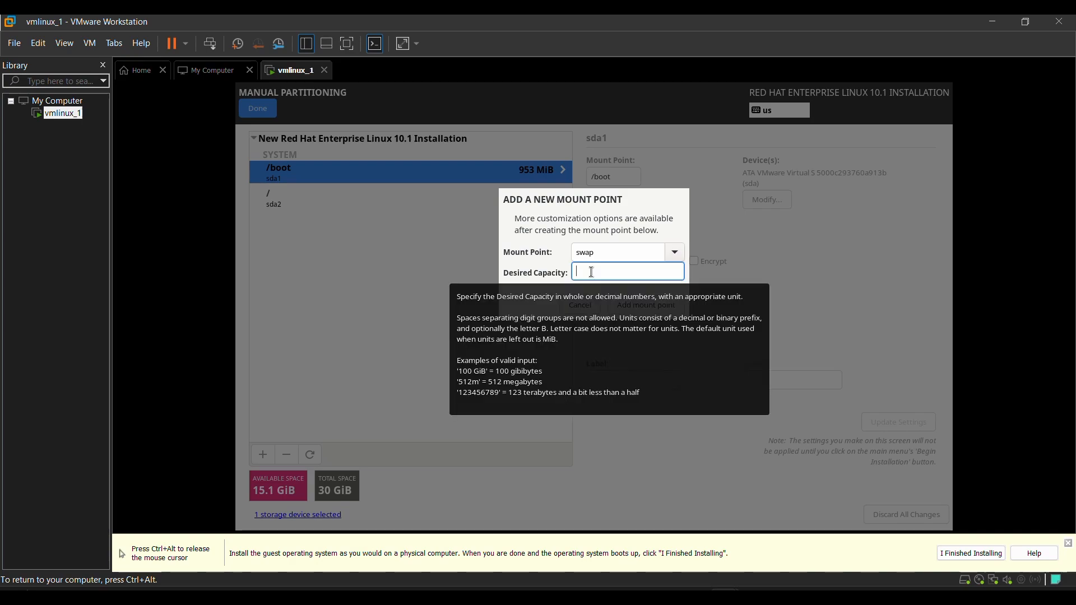
pyautogui.write('4GB')
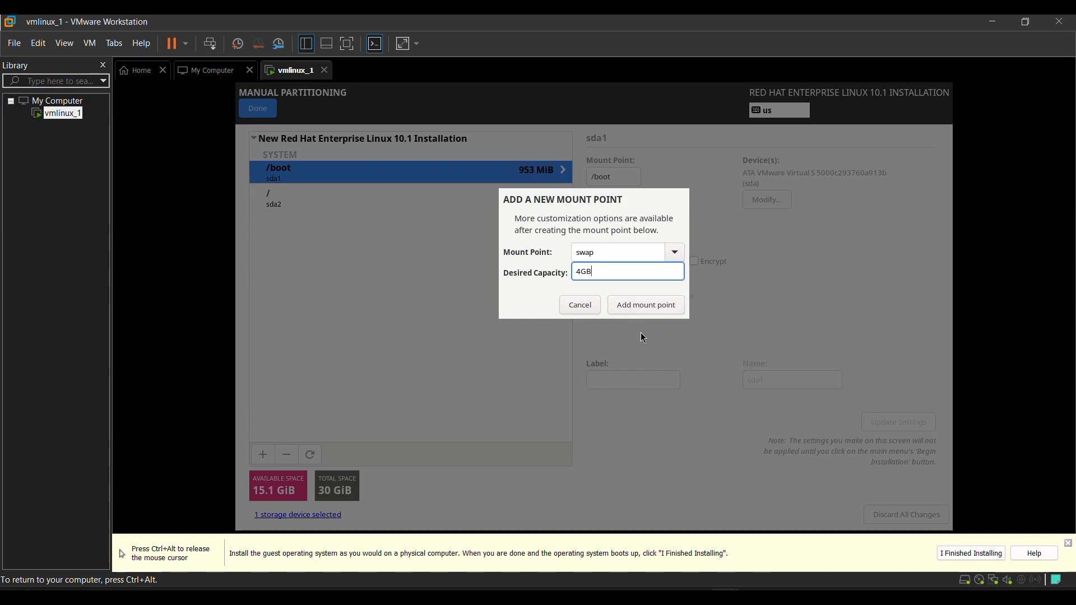
pyautogui.click(647, 306)
# Add a biosboot mount point with a desired capacity of 2 MB.
pyautogui.click(263, 454)
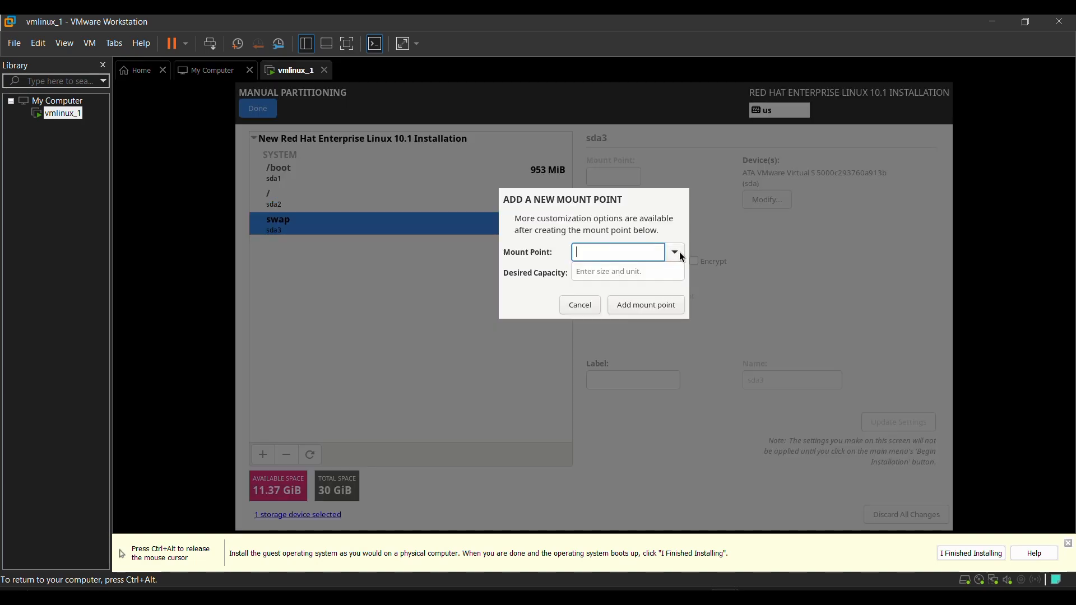
pyautogui.click(677, 252)
pyautogui.click(644, 326)
pyautogui.press('Tab')
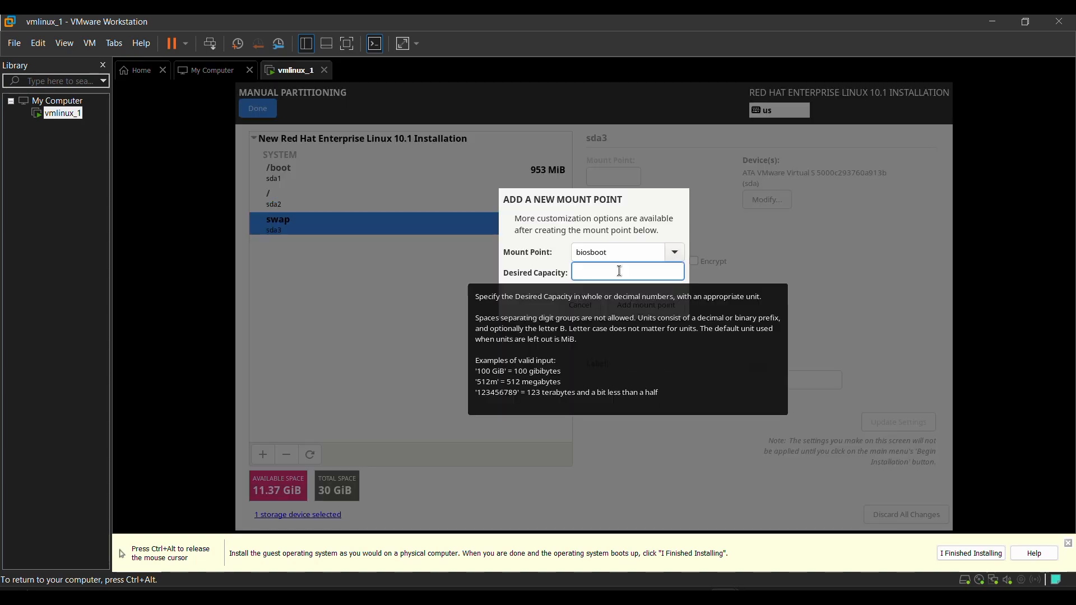
pyautogui.write('2 MB')
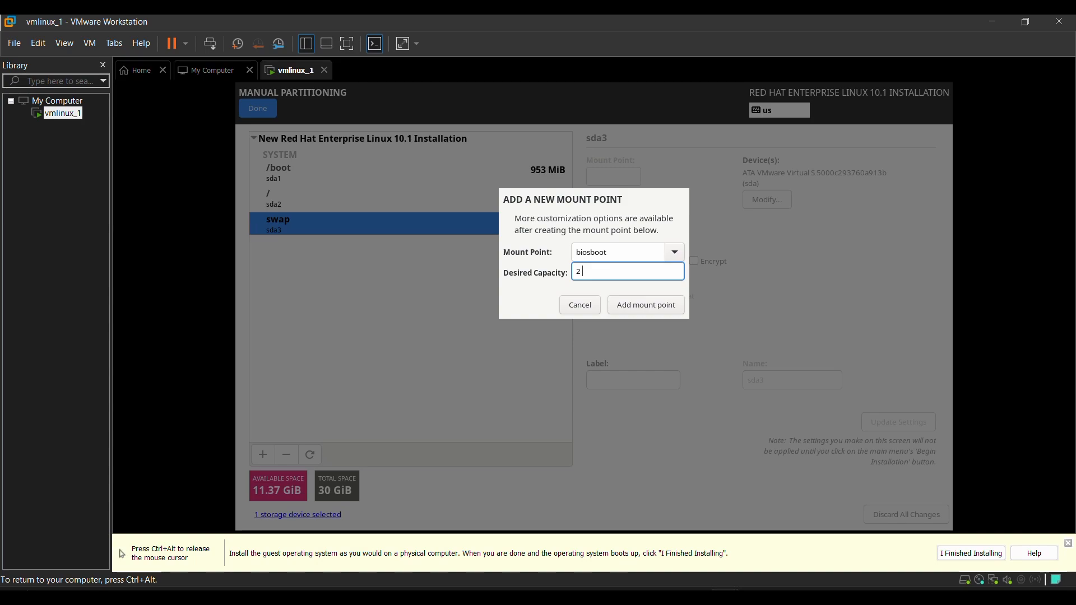
pyautogui.click(662, 309)
pyautogui.click(658, 304)
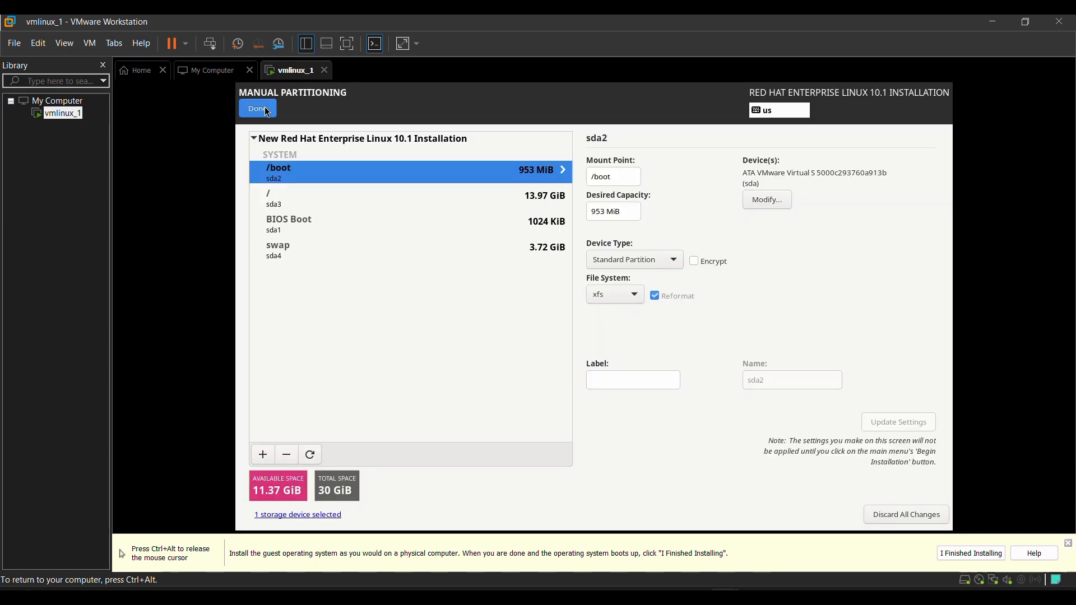
# Finish the manual partitioning and accept its changes, then check the Network & Host Name settings and keep them.
pyautogui.click(264, 107)
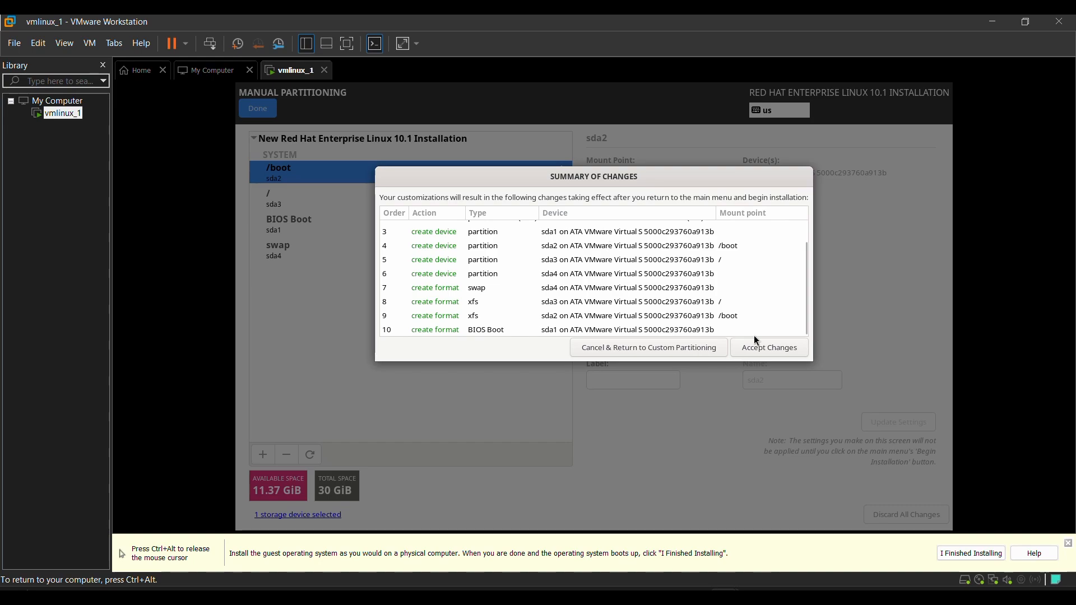
pyautogui.click(761, 349)
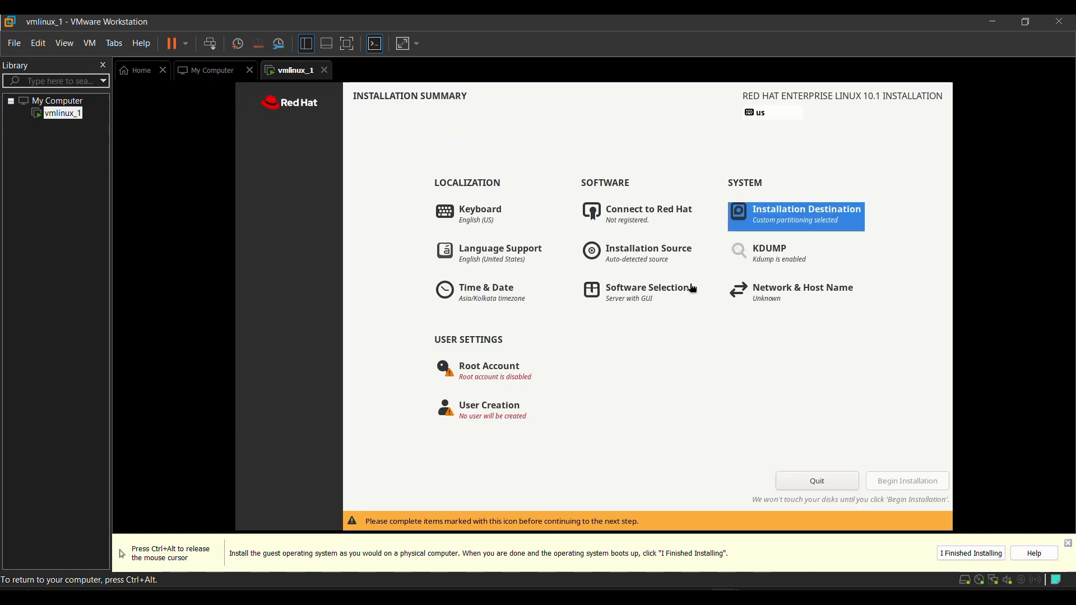
pyautogui.click(809, 293)
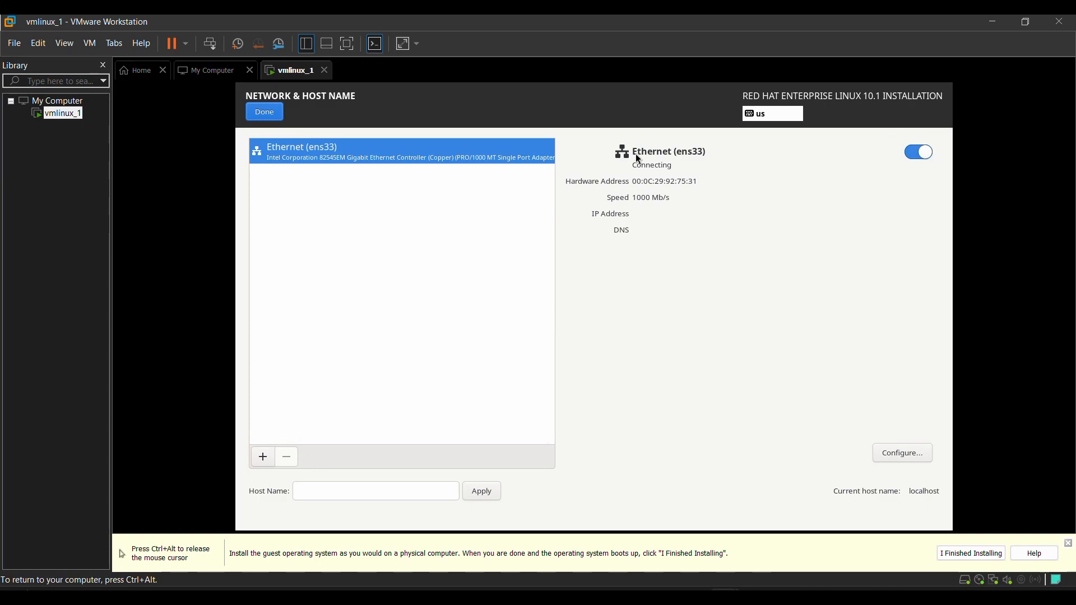
pyautogui.click(265, 112)
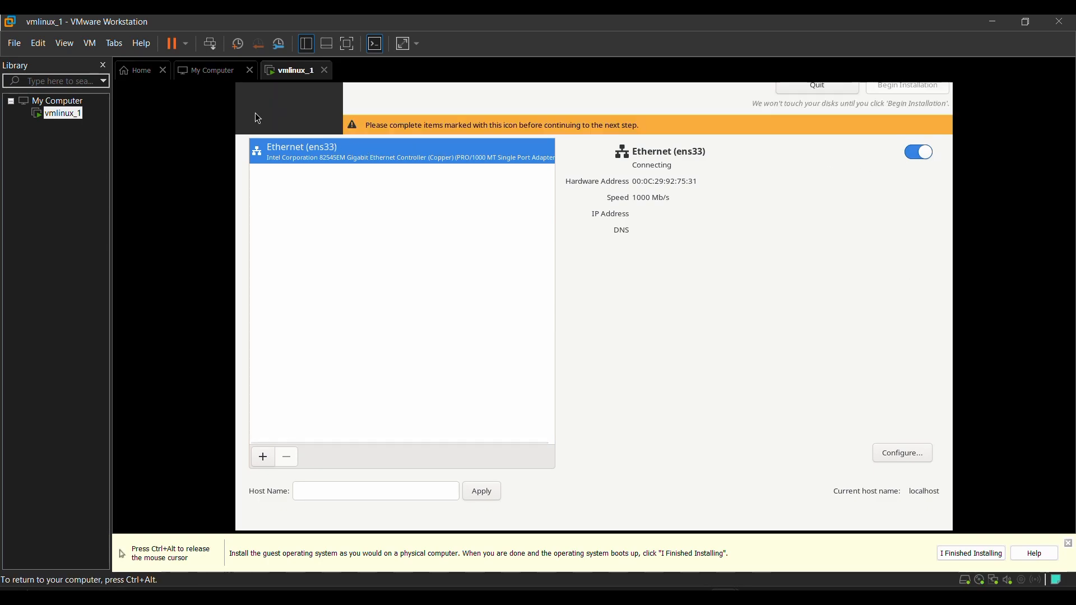
# Enable the root account, enter and confirm the root password, allow root SSH login with password, and accept the settings.
pyautogui.click(495, 370)
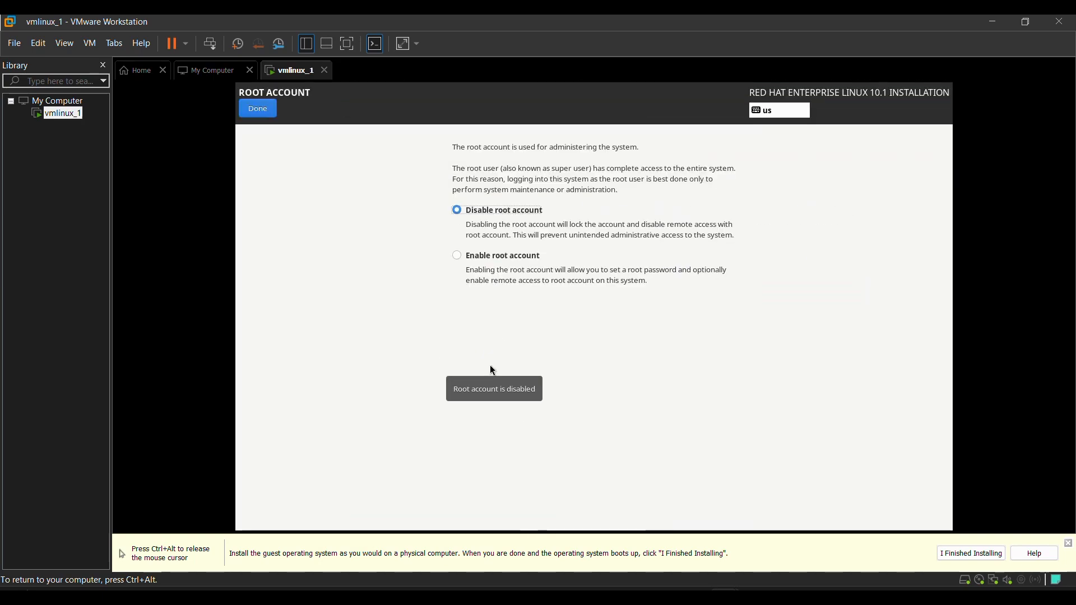
pyautogui.click(502, 258)
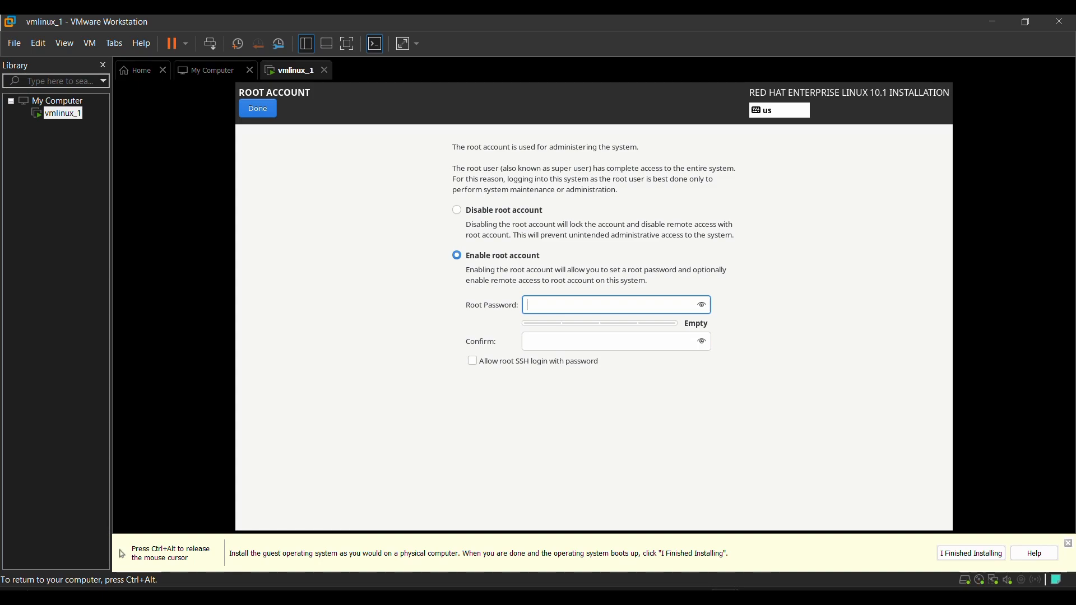
pyautogui.write('123')
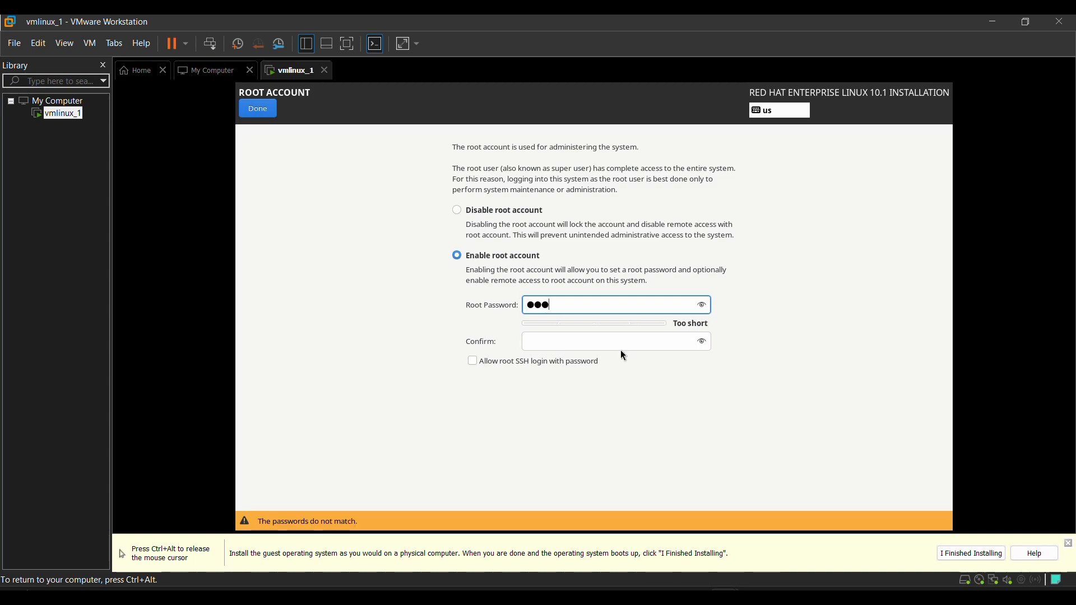
pyautogui.click(620, 344)
pyautogui.write('123')
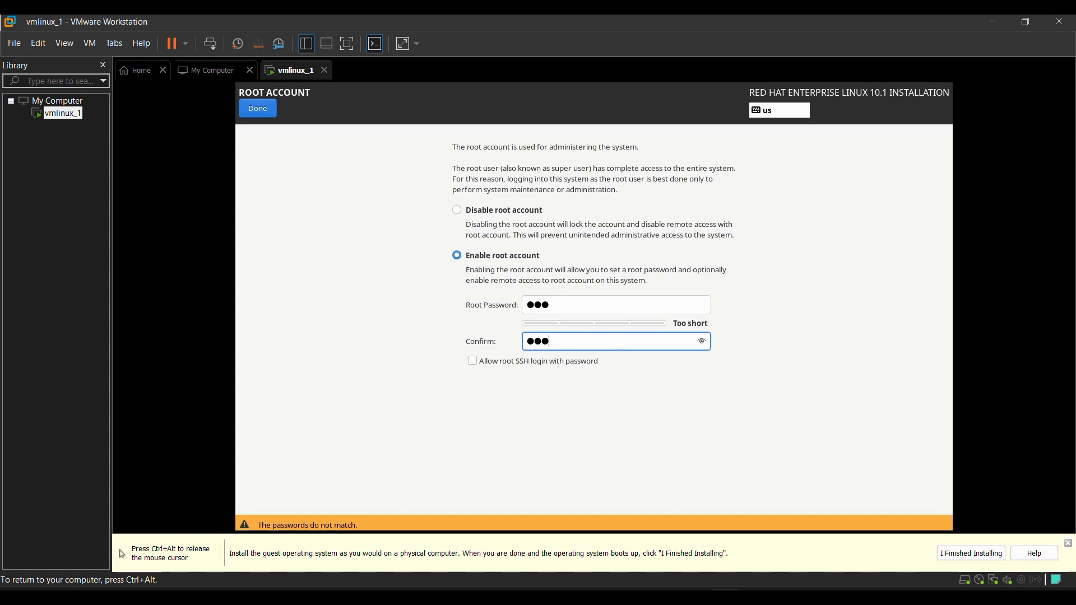
pyautogui.click(472, 361)
pyautogui.click(262, 110)
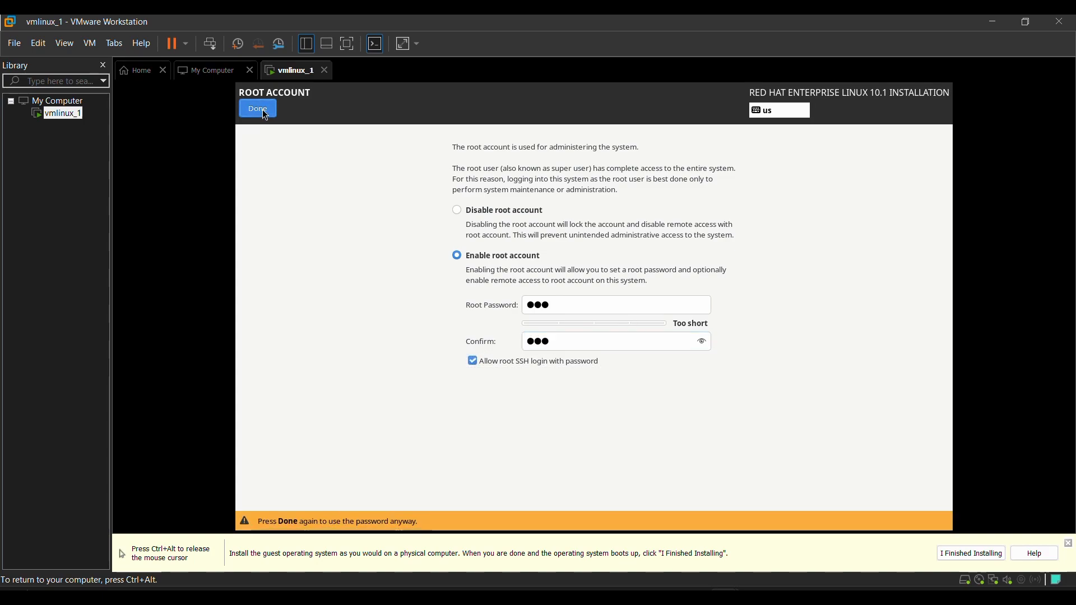
pyautogui.click(262, 109)
# Create the administrator user account with full name XYZ, enter and confirm the account password, and accept the settings.
pyautogui.click(507, 417)
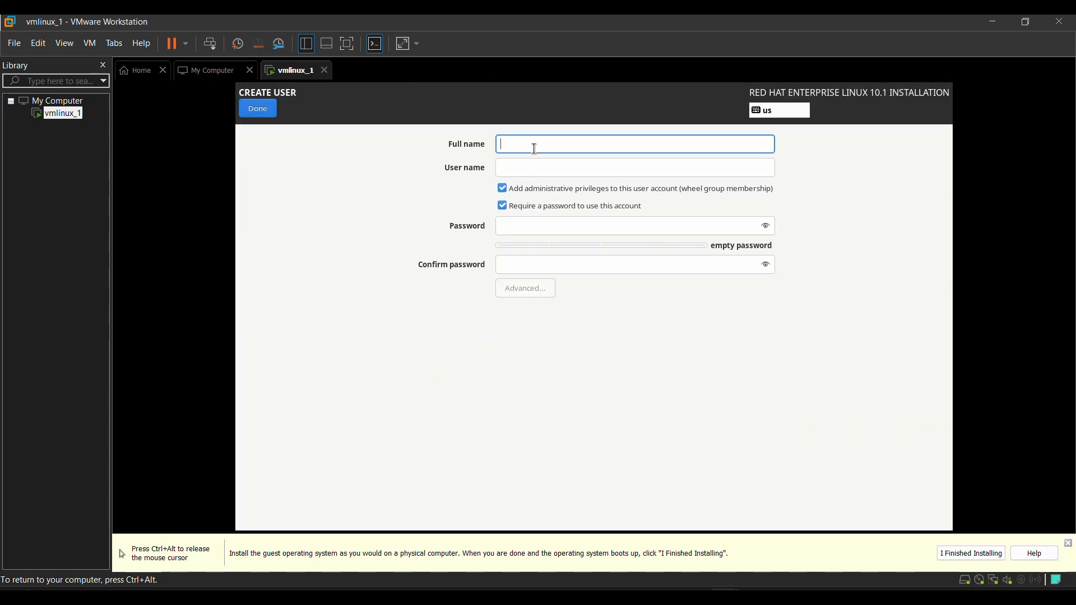
pyautogui.write('x')
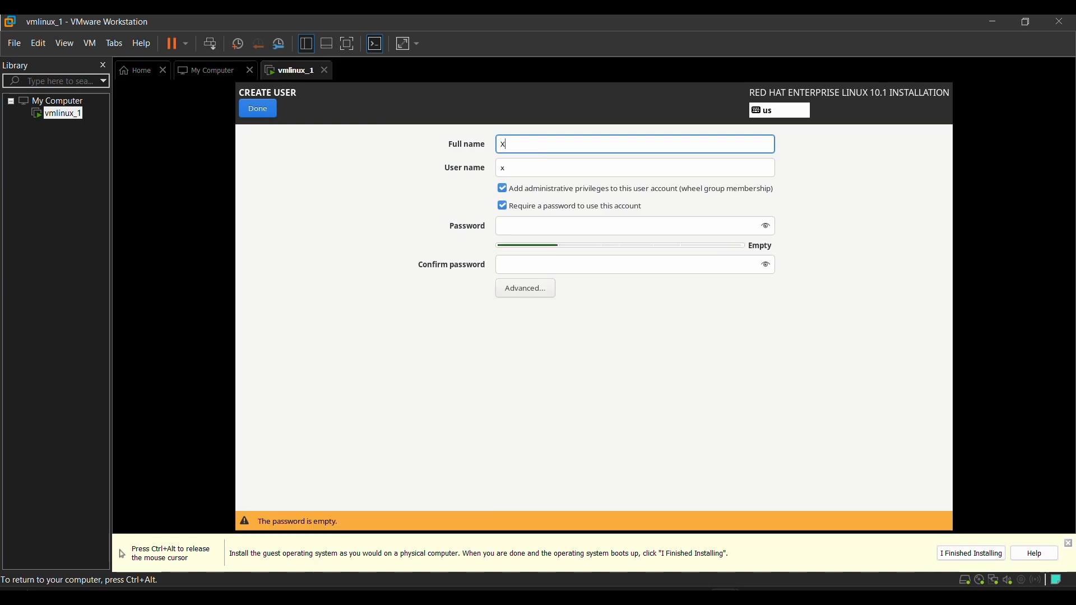
pyautogui.write('YZ')
pyautogui.click(517, 227)
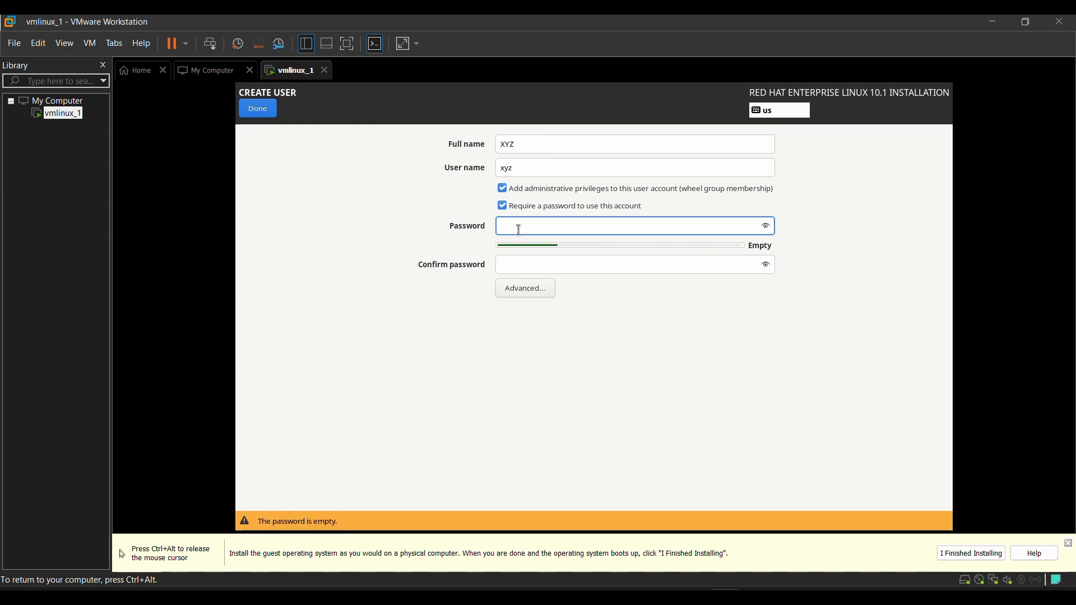
pyautogui.write('xyz')
pyautogui.click(539, 259)
pyautogui.write('xyz')
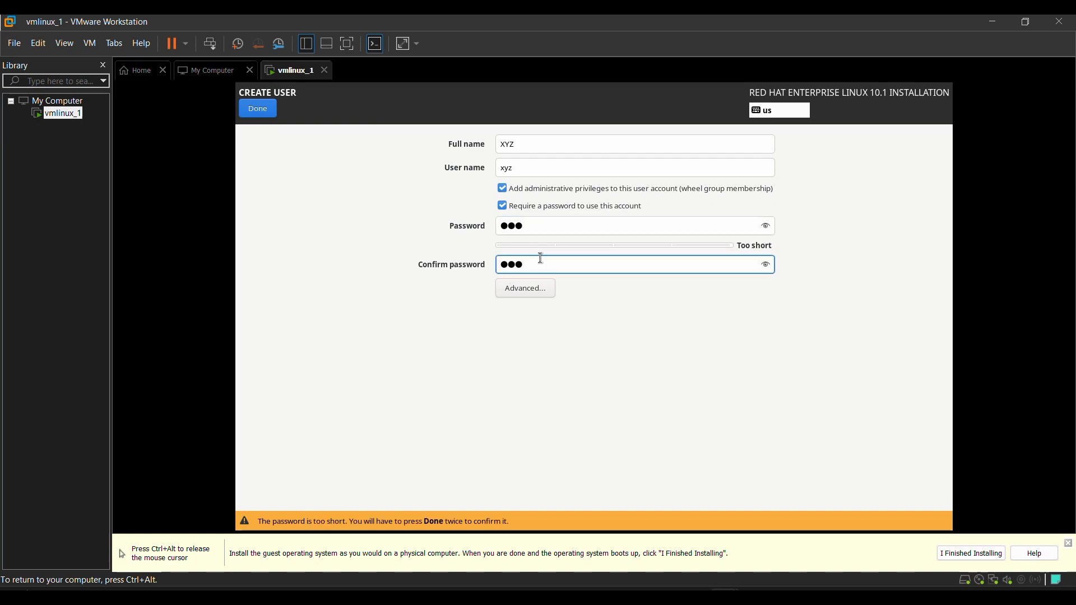
pyautogui.click(258, 109)
pyautogui.click(258, 109)
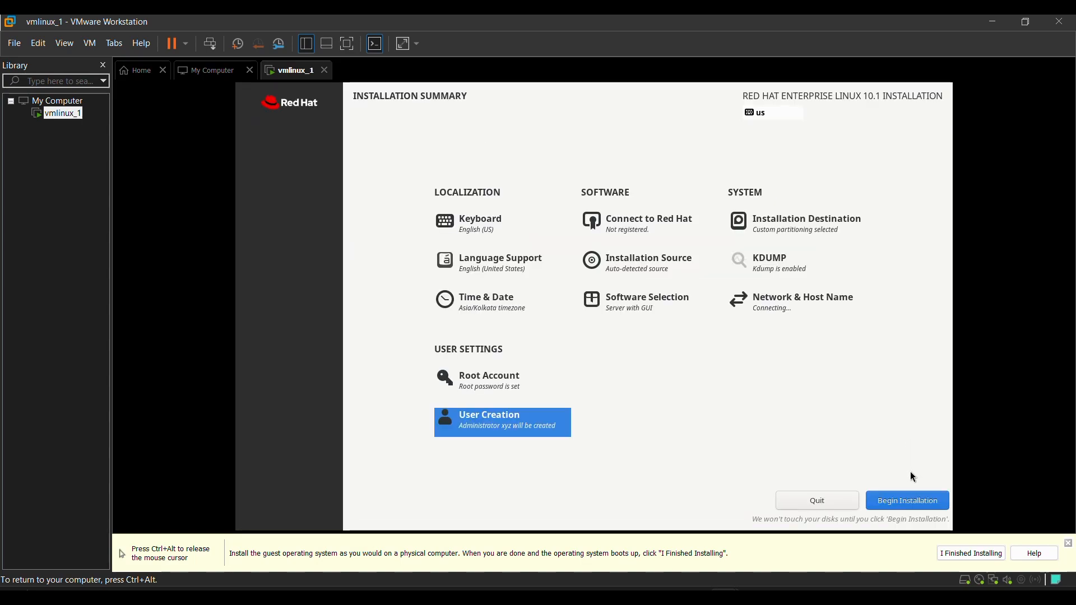
# Begin the Red Hat Enterprise Linux installation and reboot the system once it completes.
pyautogui.click(918, 506)
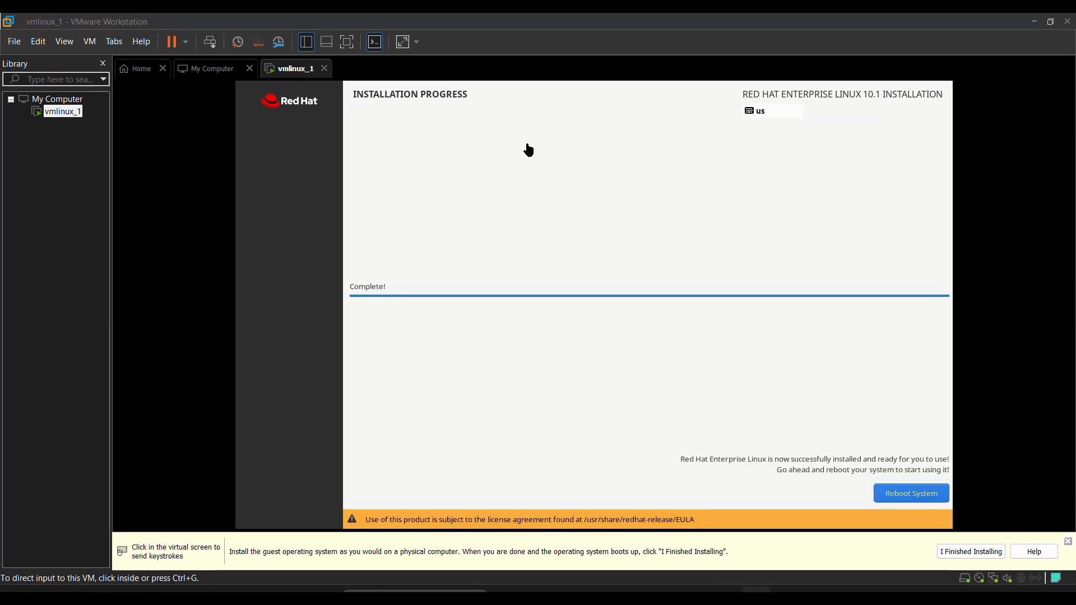
pyautogui.click(919, 489)
pyautogui.click(919, 490)
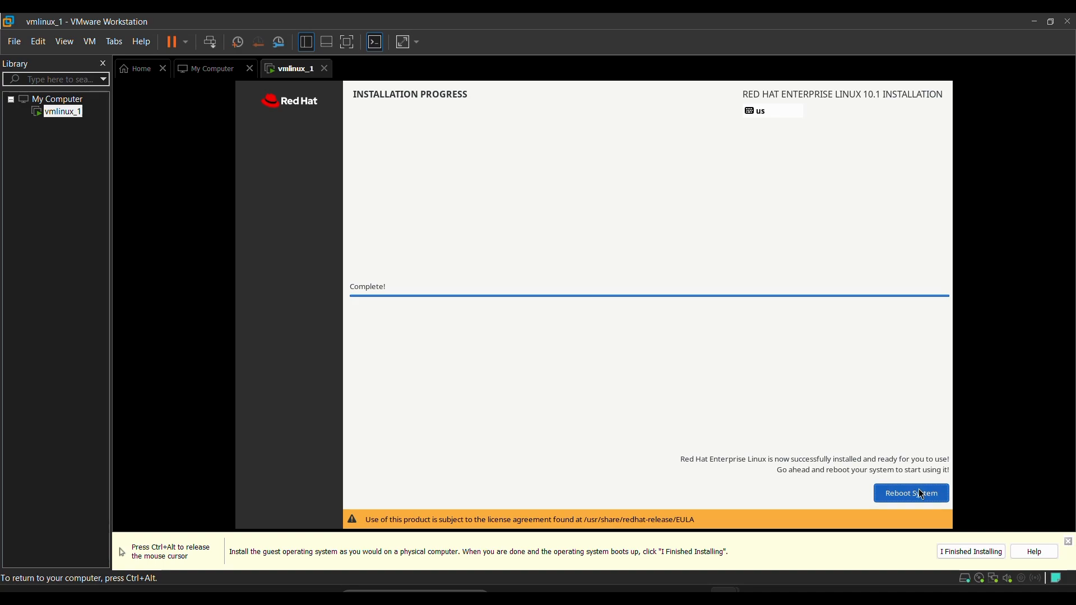